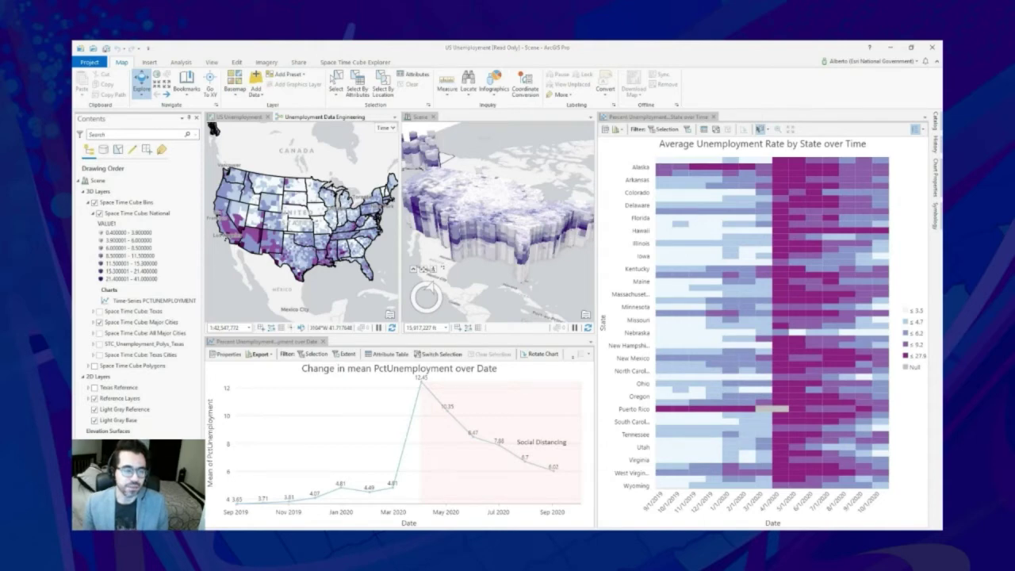
# Step: Switch to the browser to view the BLS county labor force text table, and return to ArcGIS Pro
pyautogui.hotkey('alt', 'Tab')
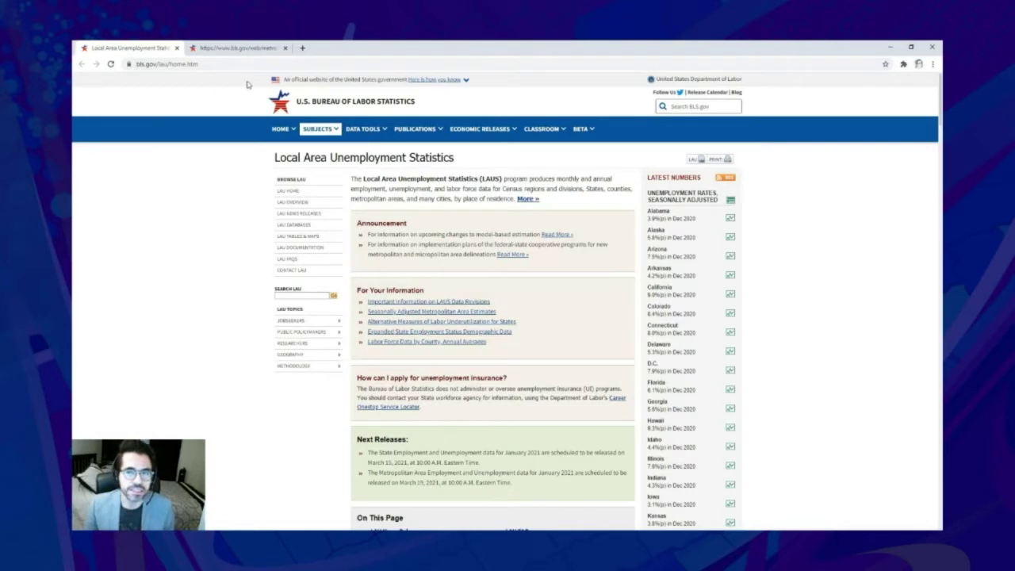
pyautogui.click(249, 48)
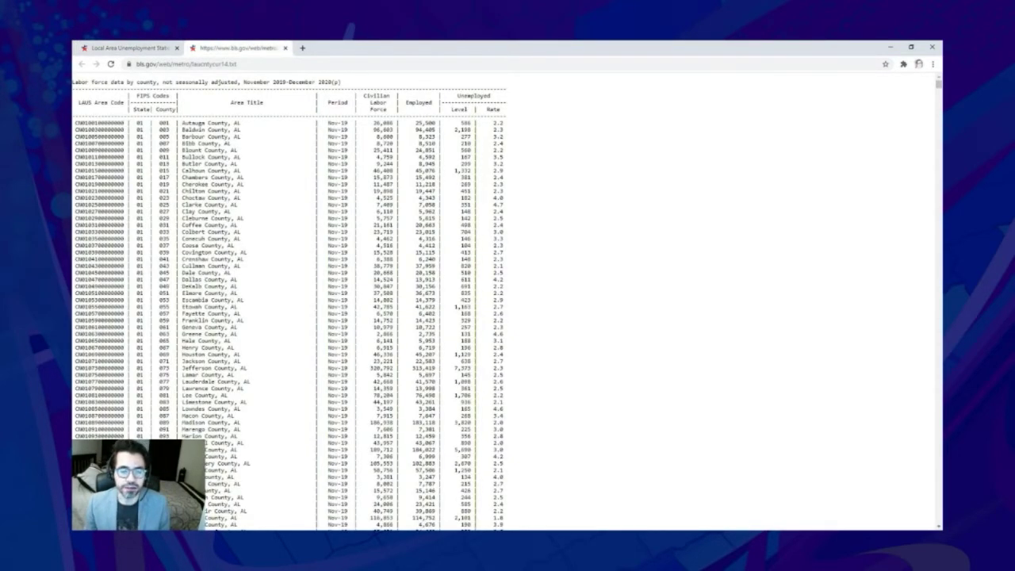
pyautogui.hotkey('alt', 'Tab')
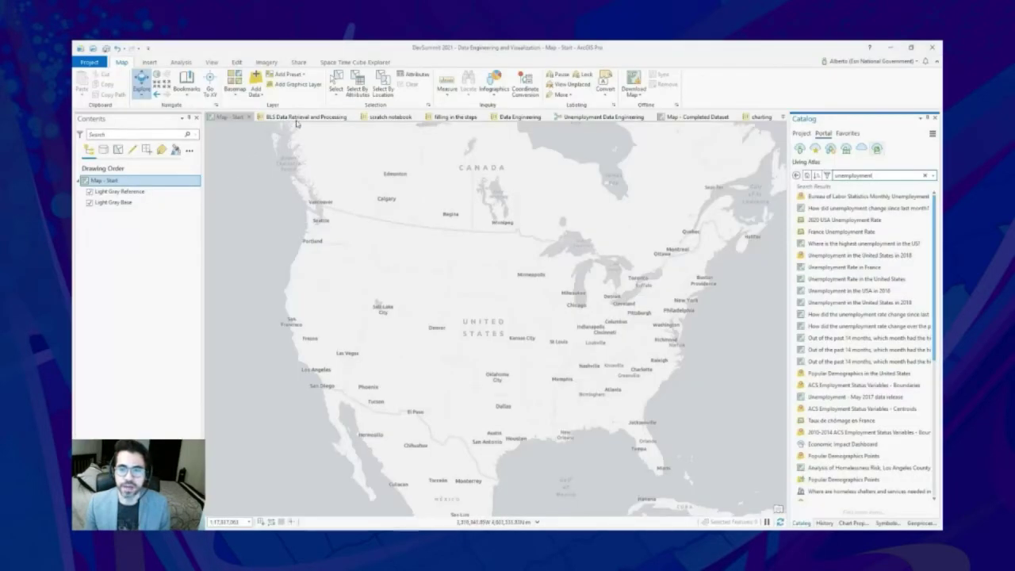
# Step: Open the BLS Data Retrieval and Processing notebook and review its URL, column names and pandas retrieval cells
pyautogui.click(305, 116)
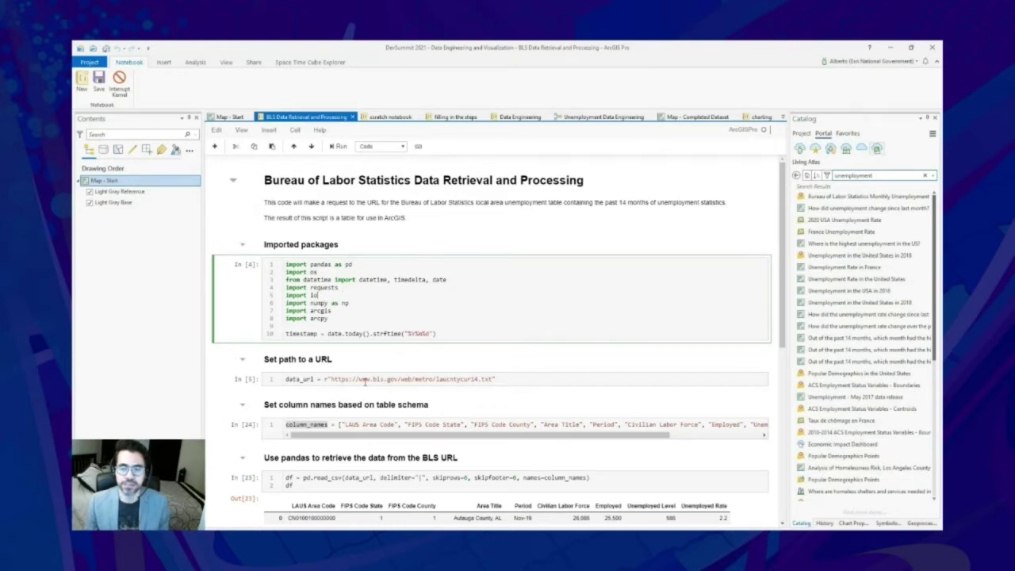
pyautogui.scroll(-1, 260, 432)
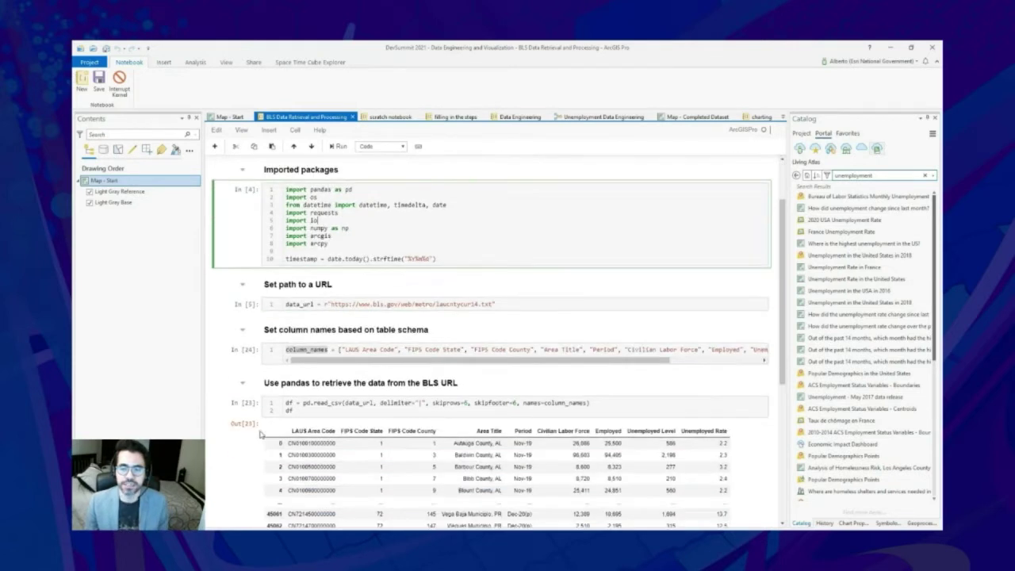
pyautogui.scroll(-1, 260, 433)
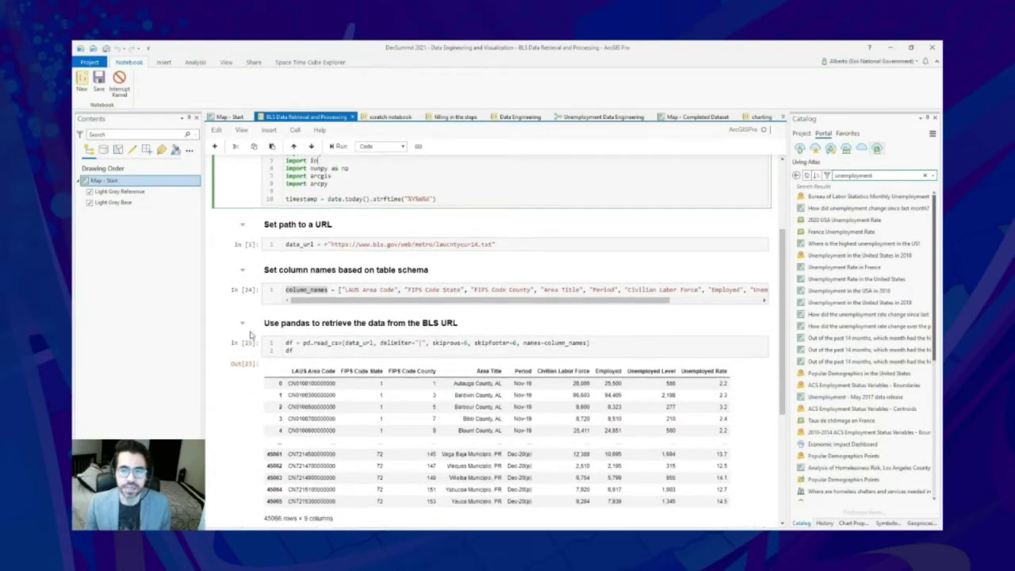
pyautogui.scroll(1, 251, 335)
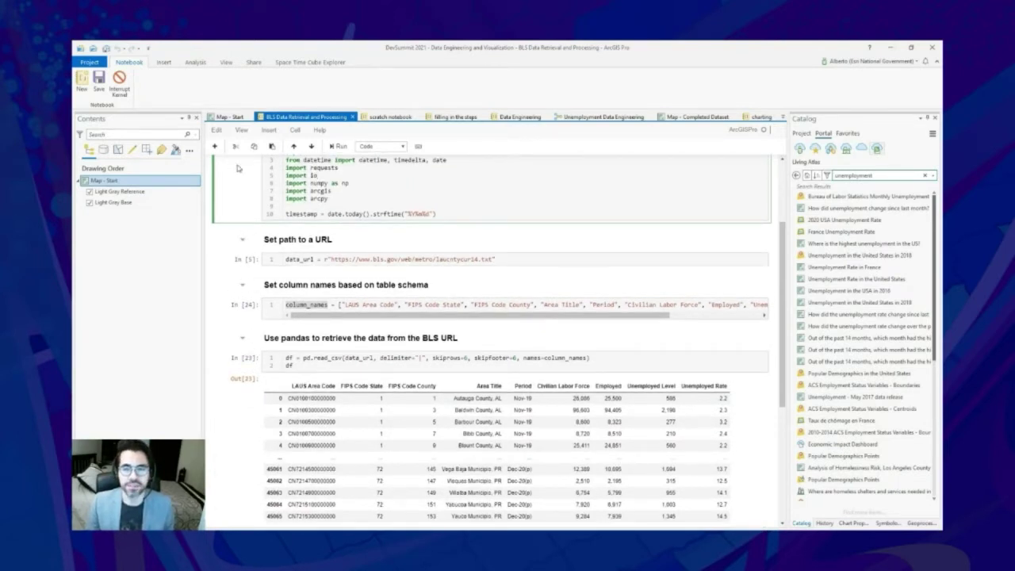
# Step: Add the Living Atlas Bureau of Labor Statistics Monthly Unemployment layer to the Map - Start map
pyautogui.click(230, 116)
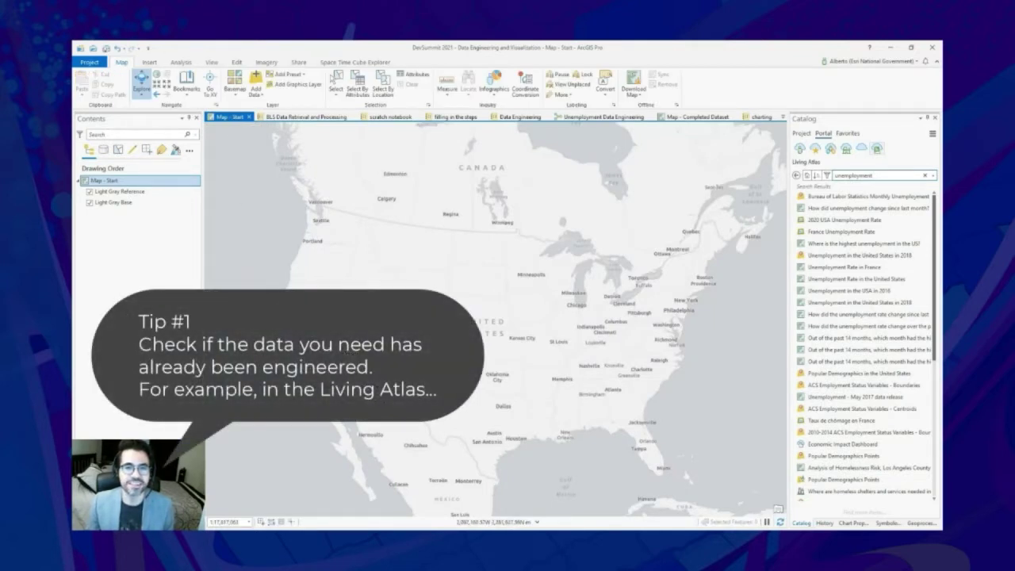
pyautogui.click(881, 176)
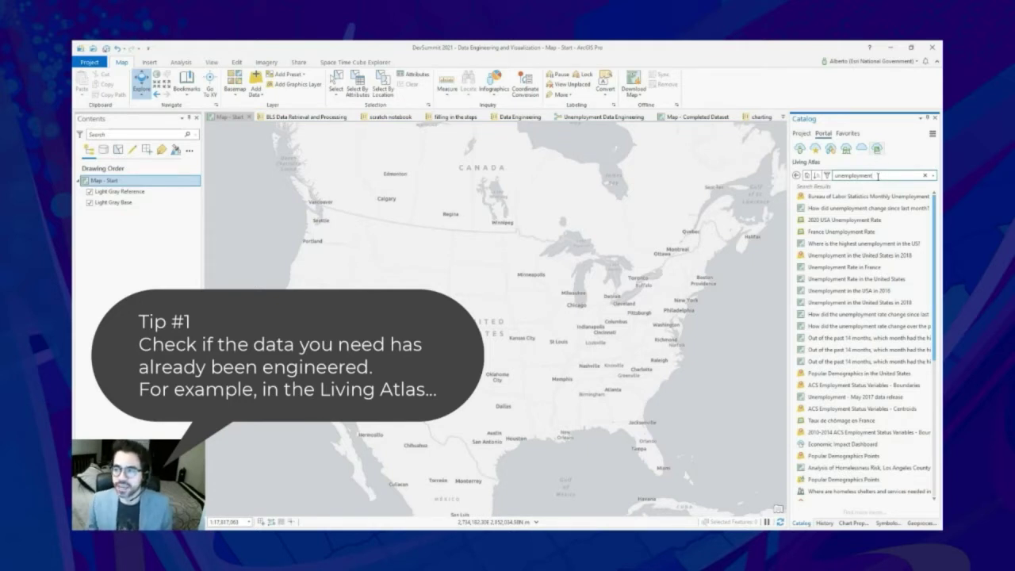
pyautogui.rightClick(857, 197)
pyautogui.click(884, 203)
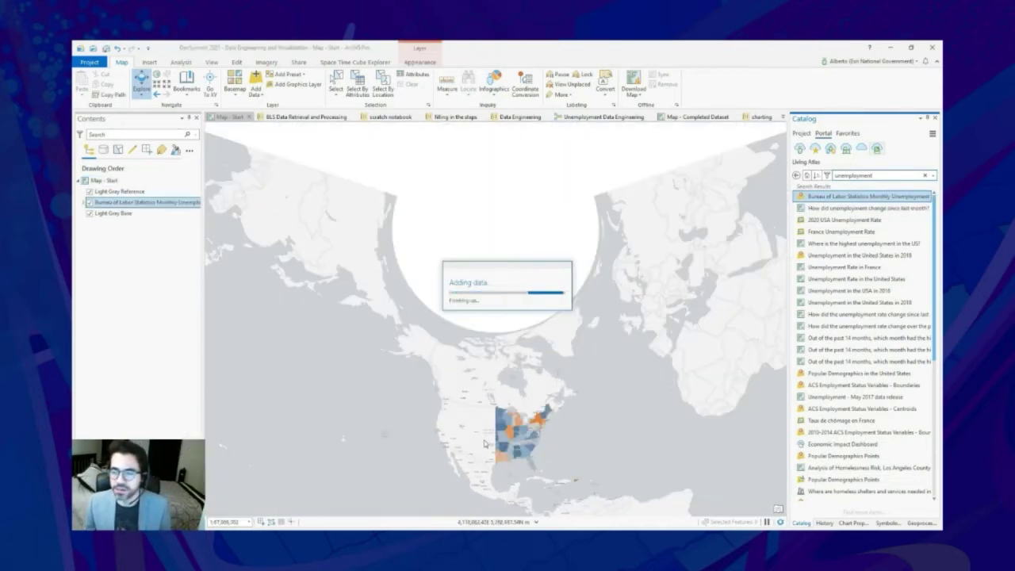
pyautogui.scroll(2, 489, 464)
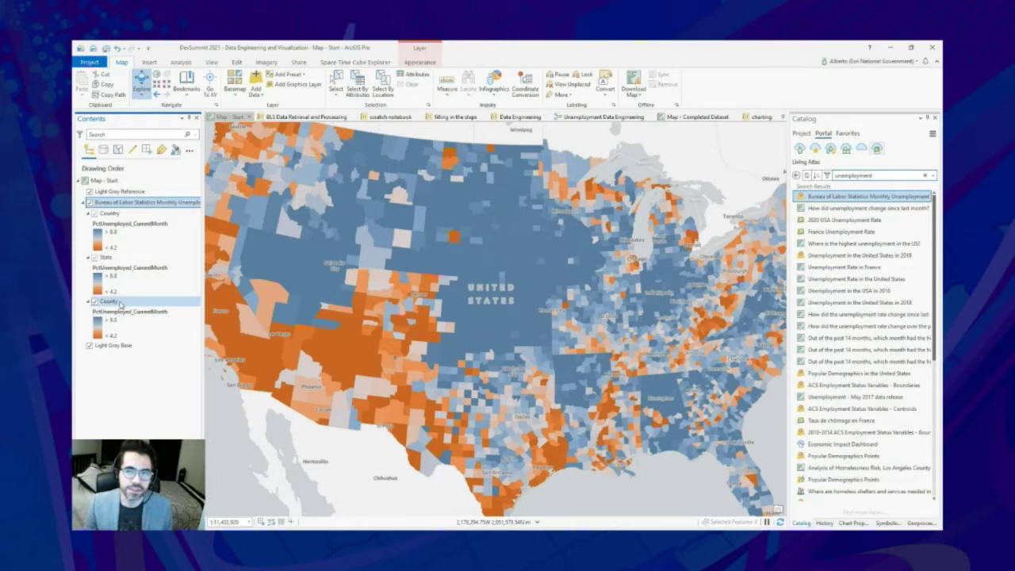
# Step: Open the scratch notebook and expand the "what we have..." section to view its table sketch
pyautogui.click(401, 120)
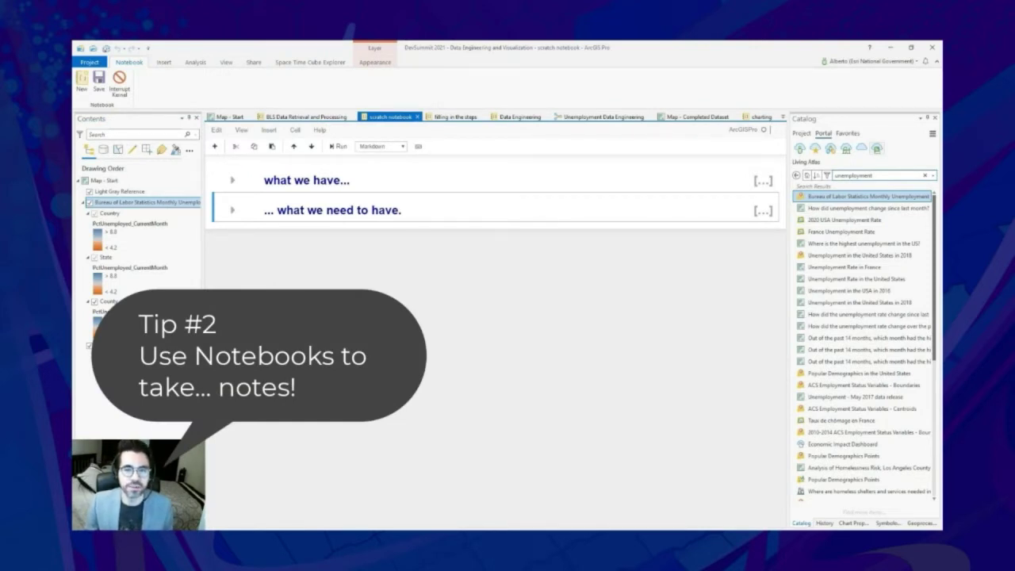
pyautogui.click(224, 182)
pyautogui.click(233, 182)
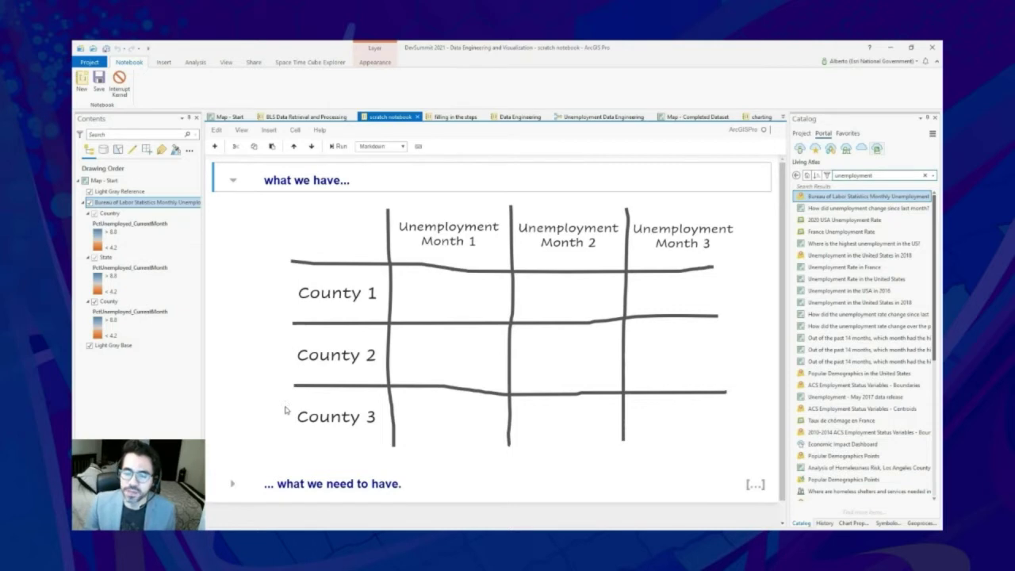
pyautogui.click(109, 302)
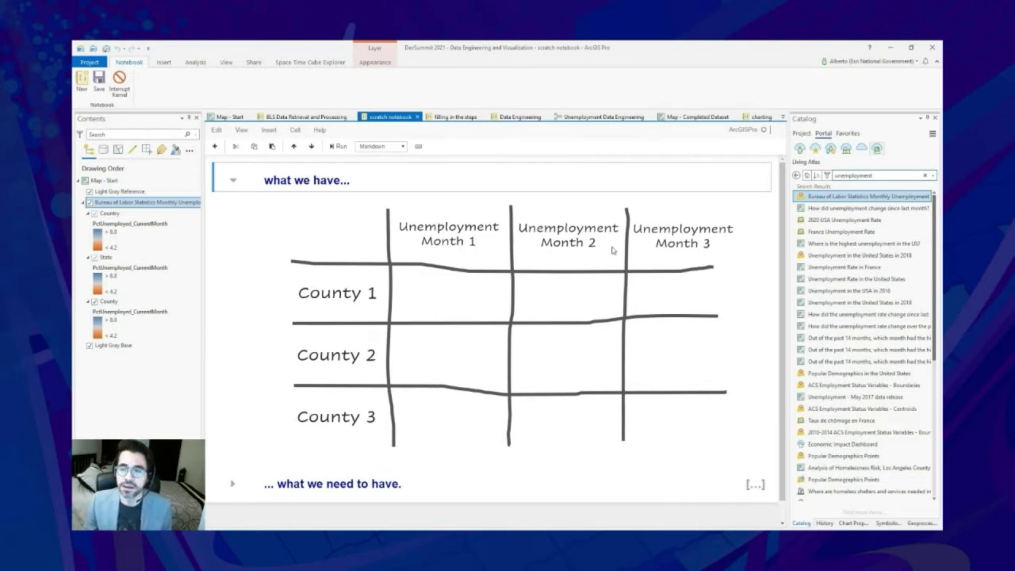
# Step: Expand the "... what we need to have." section and compare its table sketch with the "what we have..." one
pyautogui.click(232, 482)
pyautogui.scroll(-1, 238, 467)
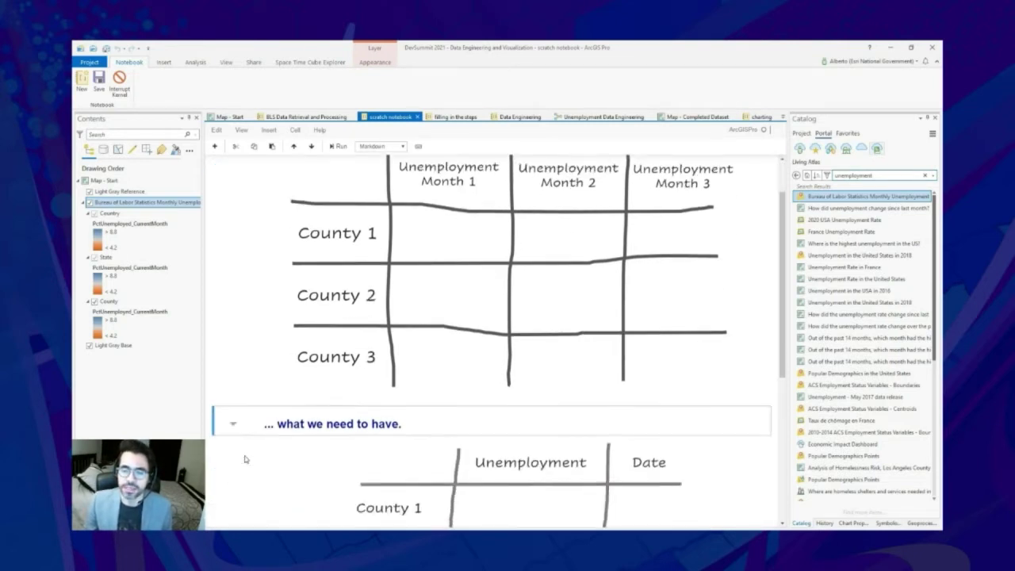
pyautogui.scroll(-4, 245, 459)
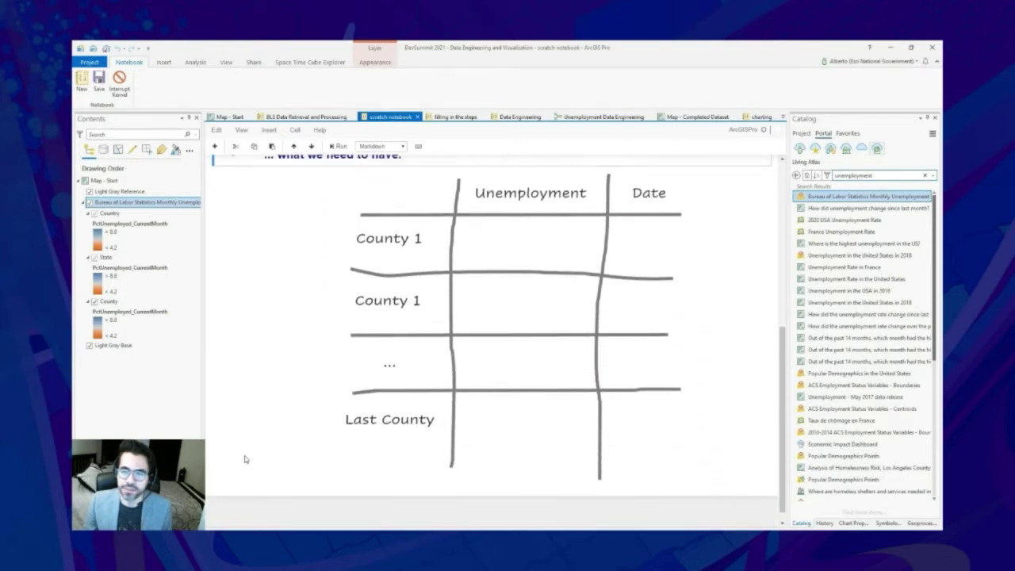
pyautogui.scroll(1, 245, 459)
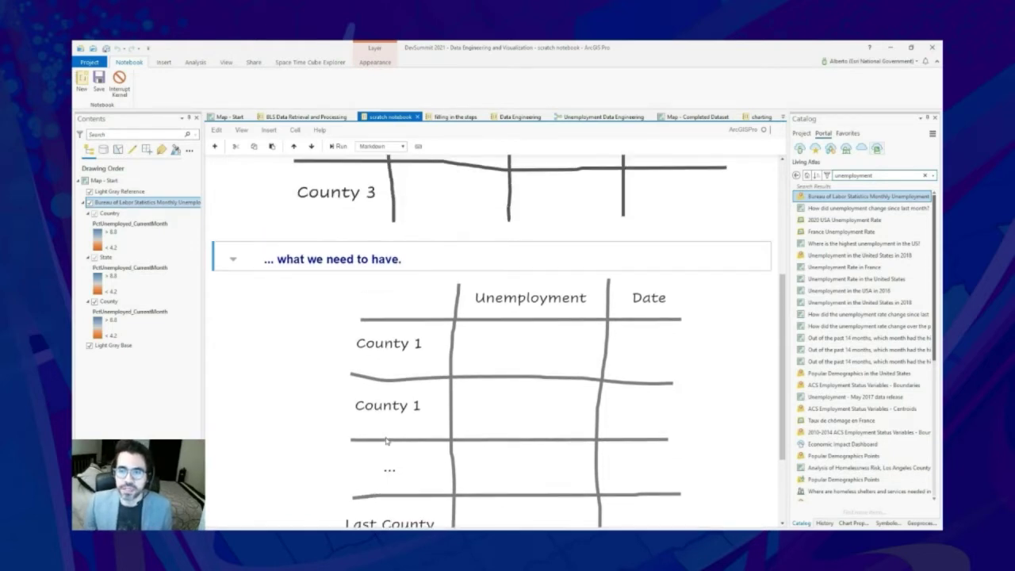
pyautogui.scroll(5, 387, 441)
# Step: Insert three empty code cells above the "... what we need to have." heading in the scratch notebook
pyautogui.scroll(-2, 388, 438)
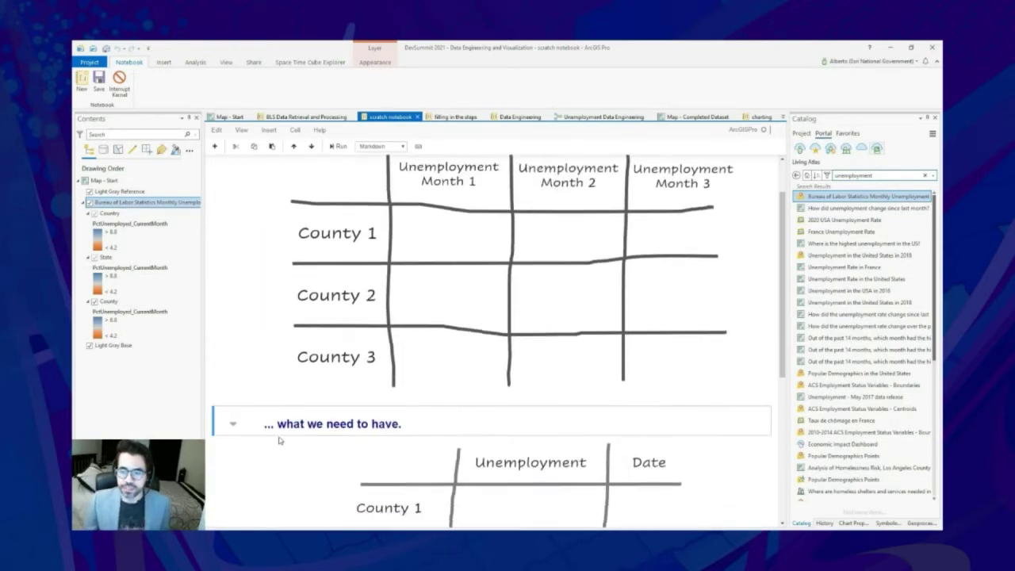
pyautogui.press('a')
pyautogui.press('a')
pyautogui.press('a')
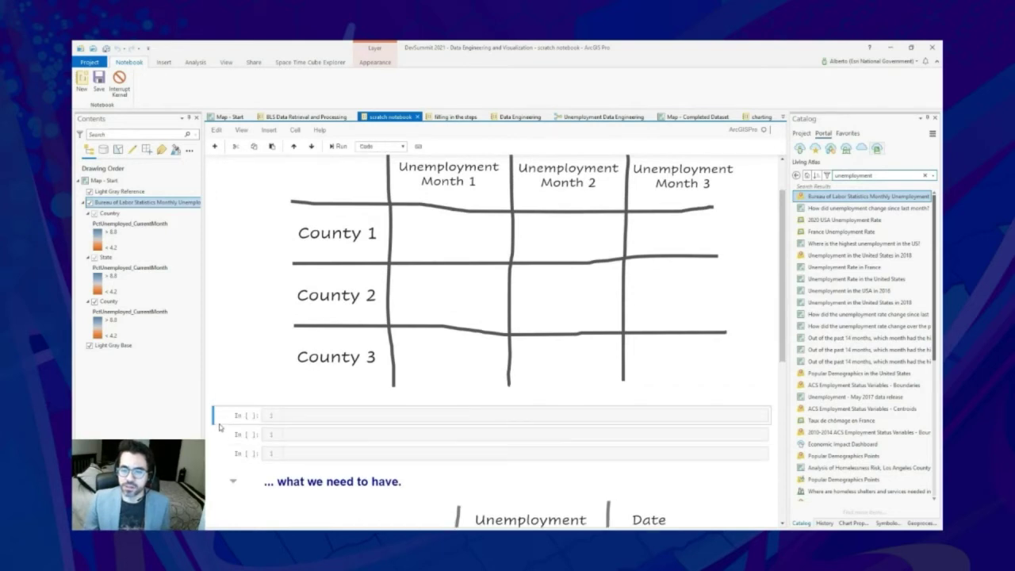
# Step: Open the "filling in the steps" notebook and review the four steps between the starting and target table sketches
pyautogui.click(455, 117)
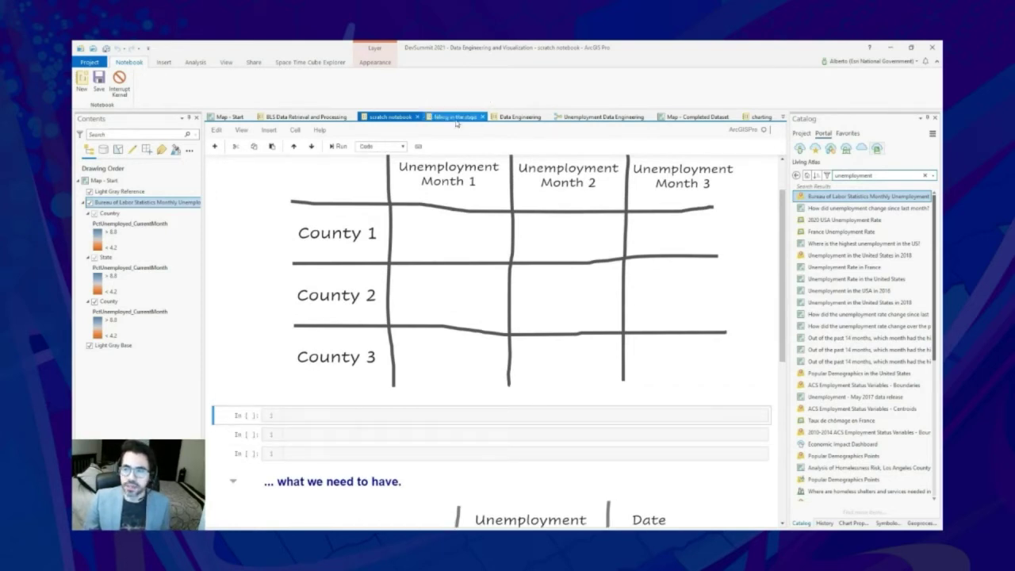
pyautogui.scroll(-5, 278, 418)
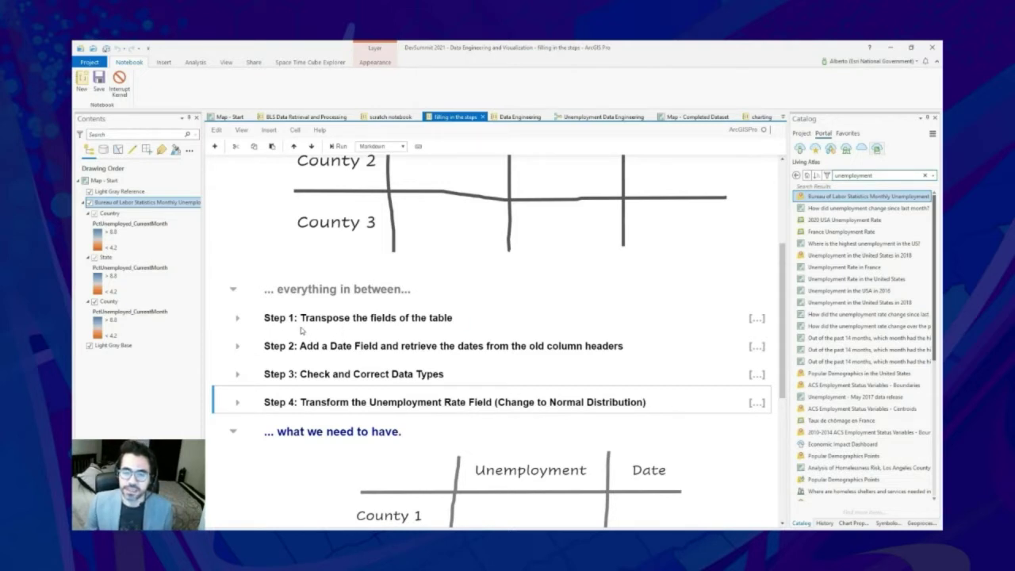
pyautogui.scroll(1, 327, 321)
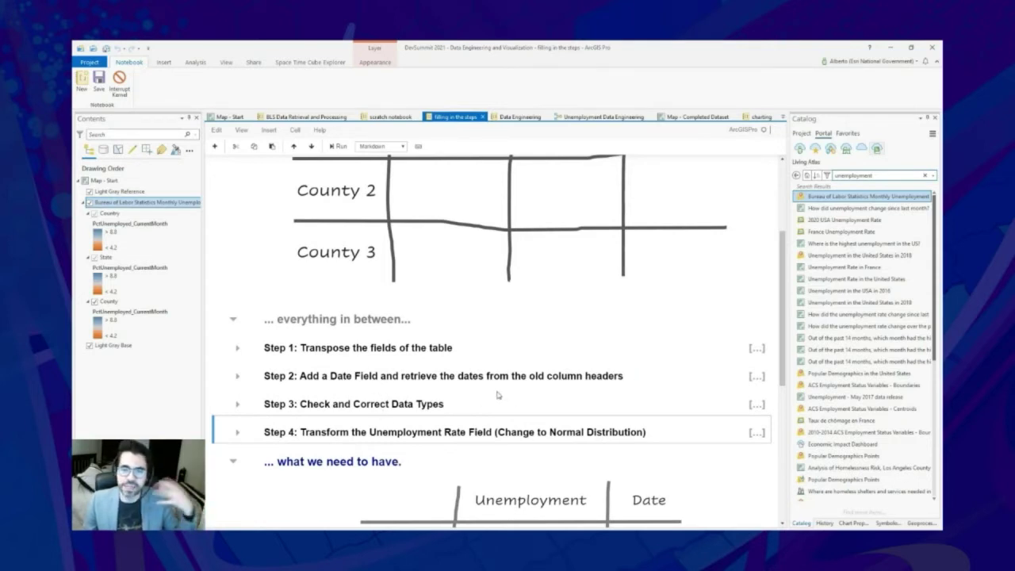
pyautogui.scroll(3, 490, 391)
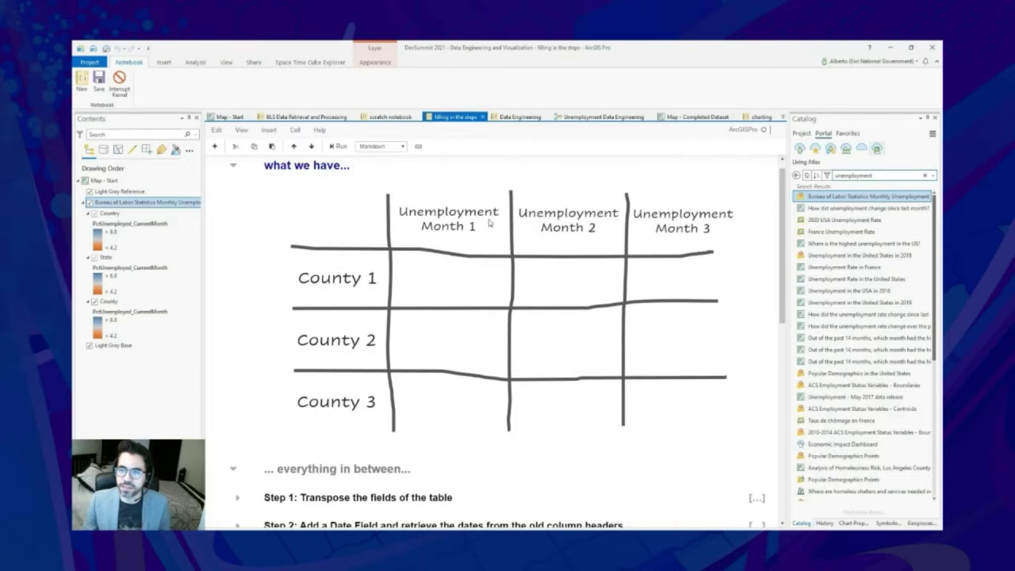
pyautogui.scroll(-3, 417, 340)
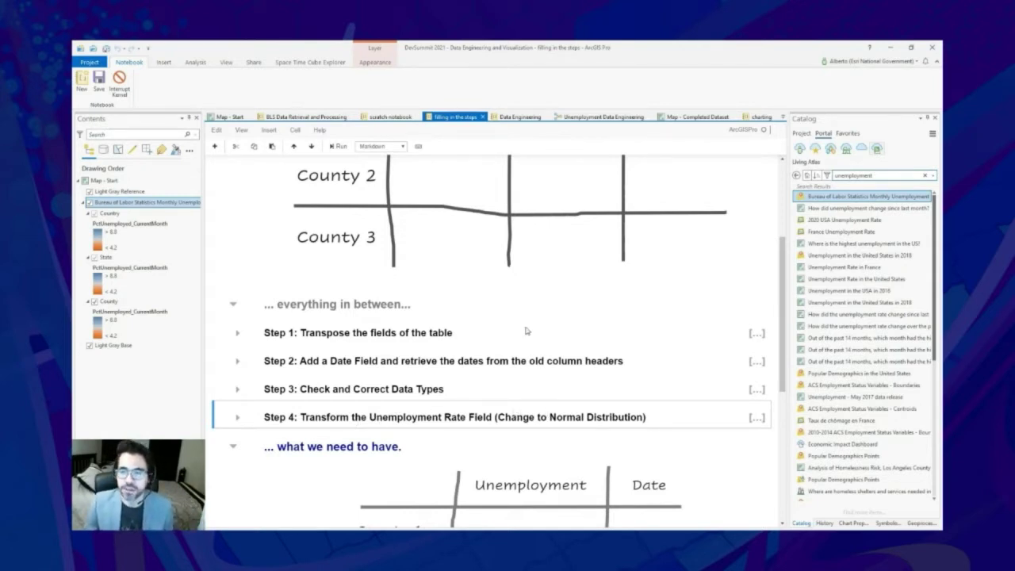
pyautogui.scroll(1, 471, 356)
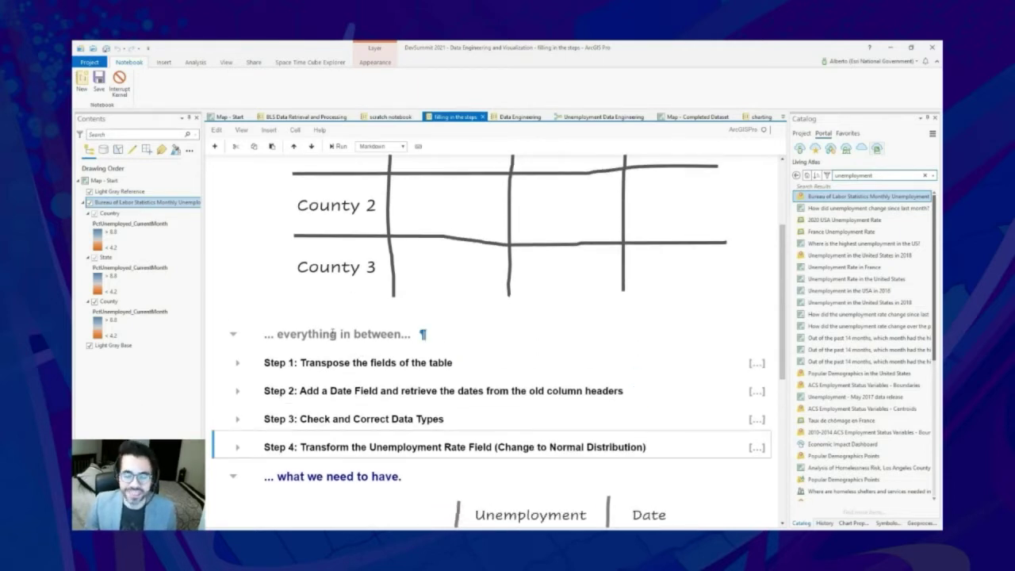
# Step: Open the Data Engineering notebook and examine the TransposeFields syntax and code cell under Step 1
pyautogui.click(519, 119)
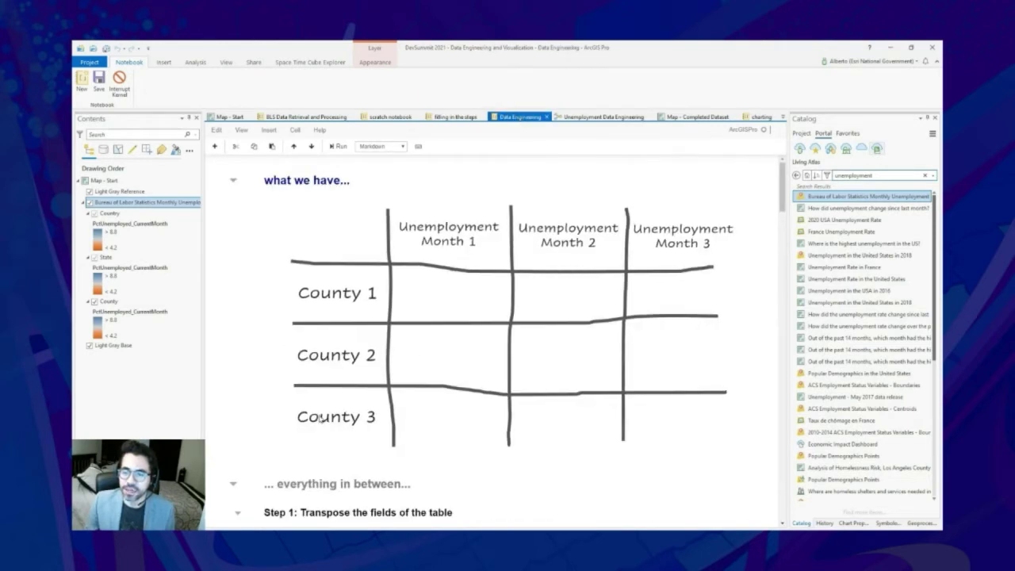
pyautogui.scroll(-2, 320, 418)
pyautogui.scroll(-5, 319, 419)
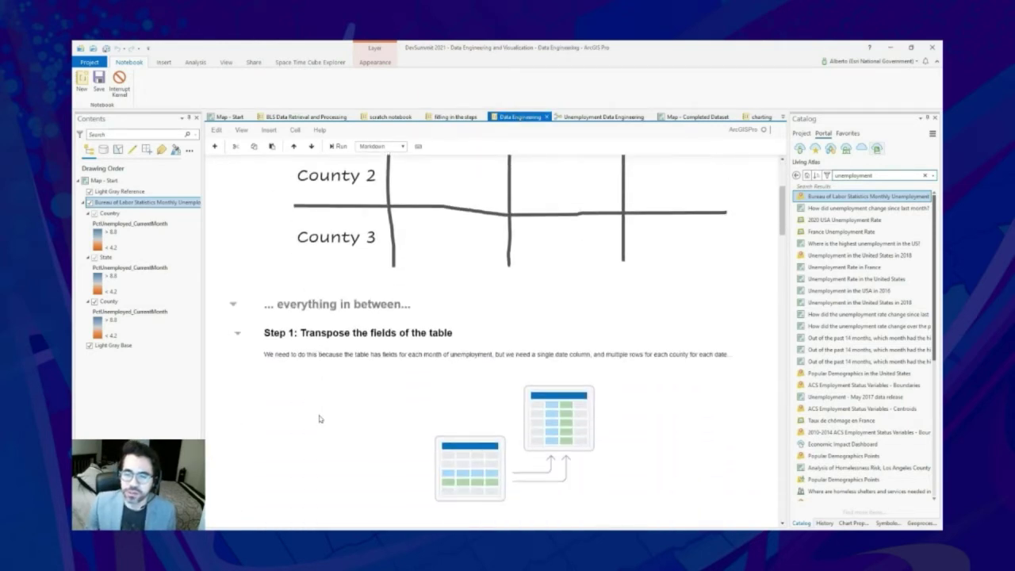
pyautogui.scroll(-4, 320, 418)
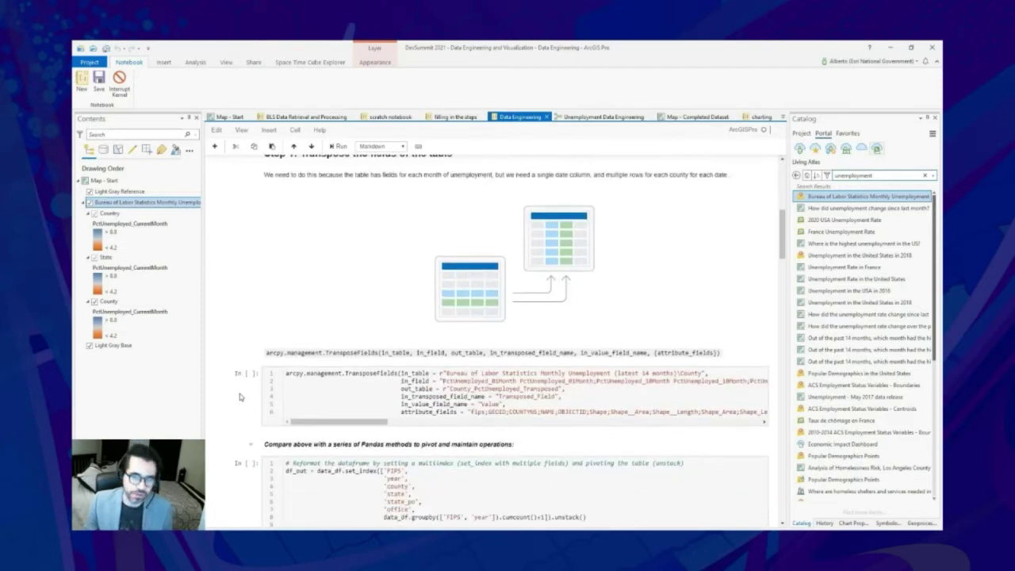
pyautogui.scroll(-1, 240, 396)
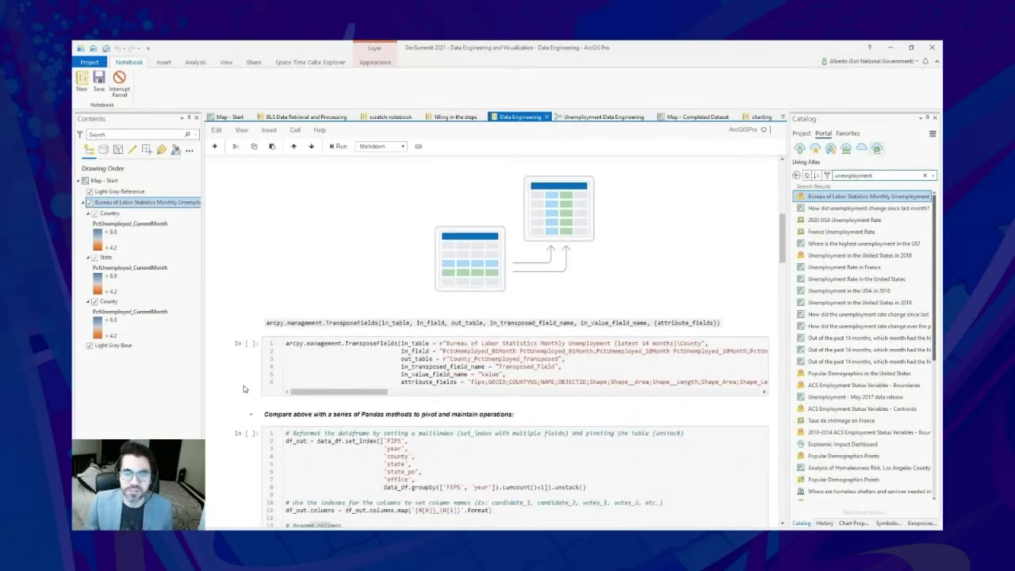
pyautogui.click(244, 385)
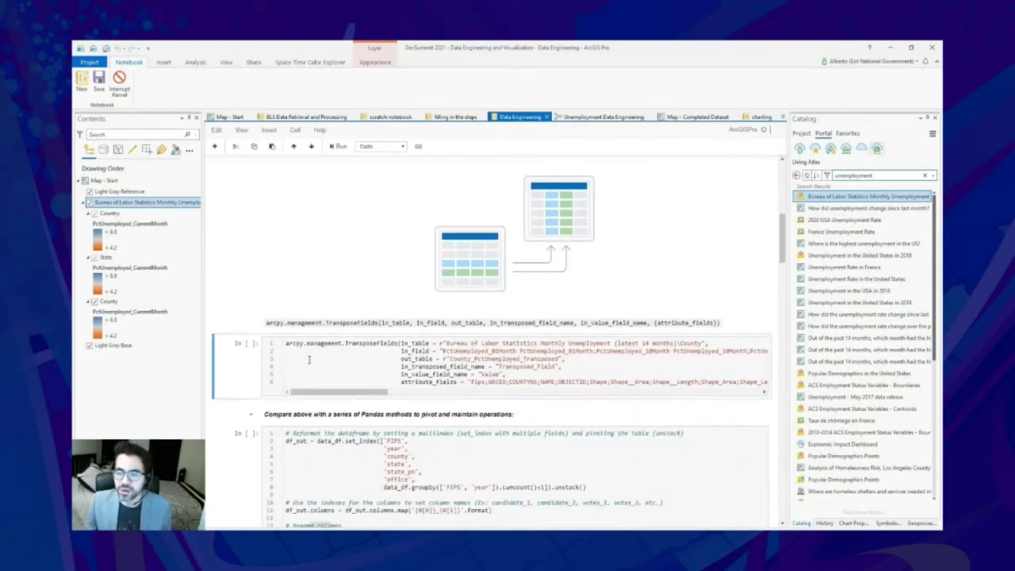
pyautogui.click(234, 319)
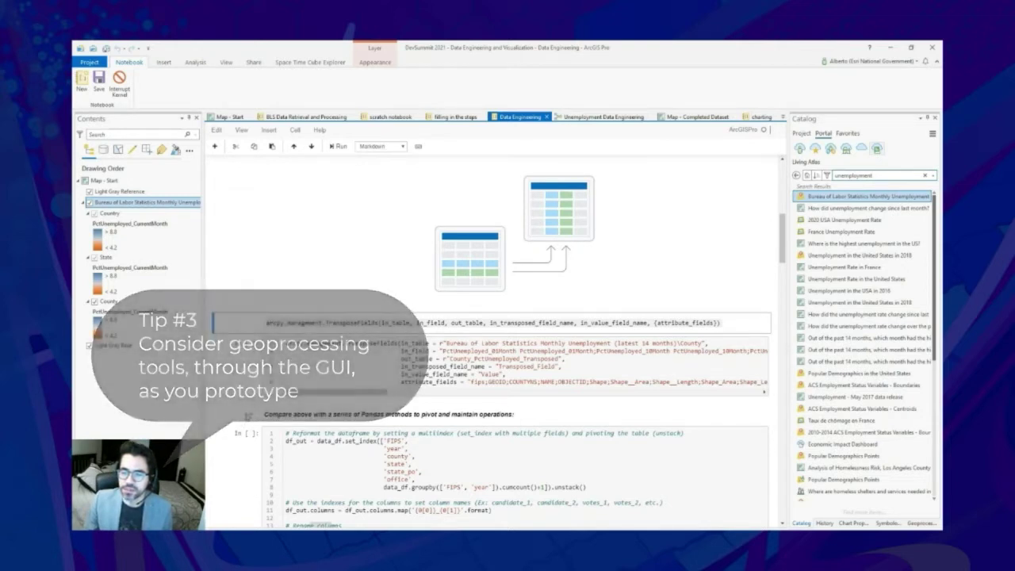
# Step: Read the Pandas comparison code below the TransposeFields cell and collapse its section
pyautogui.click(250, 414)
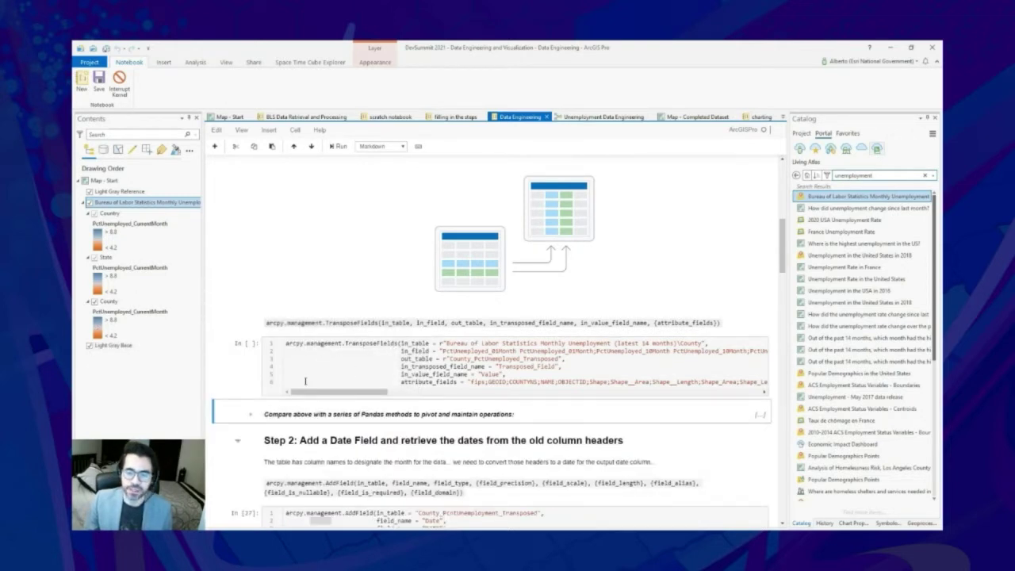
pyautogui.click(252, 416)
pyautogui.scroll(-3, 252, 415)
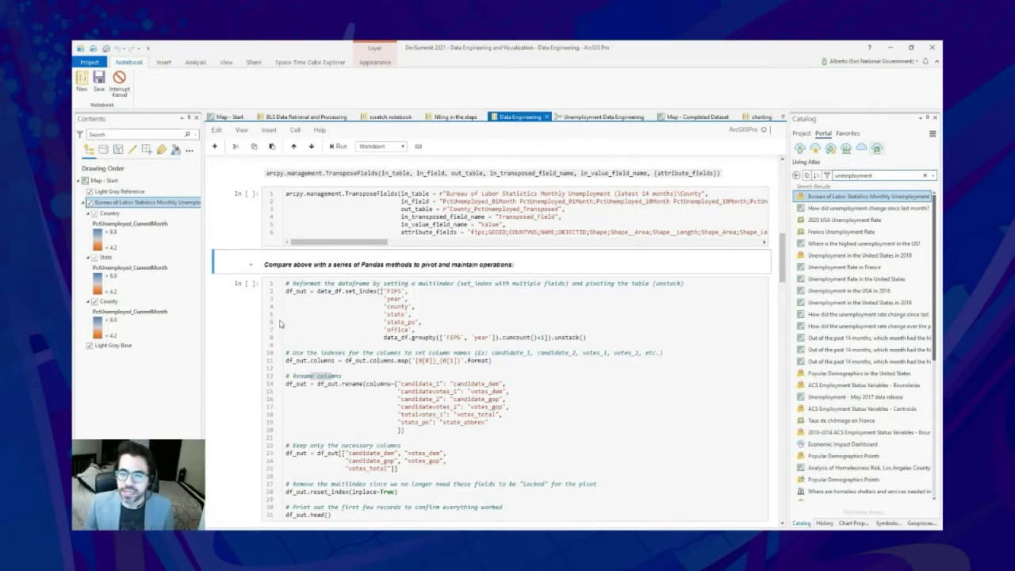
pyautogui.click(252, 265)
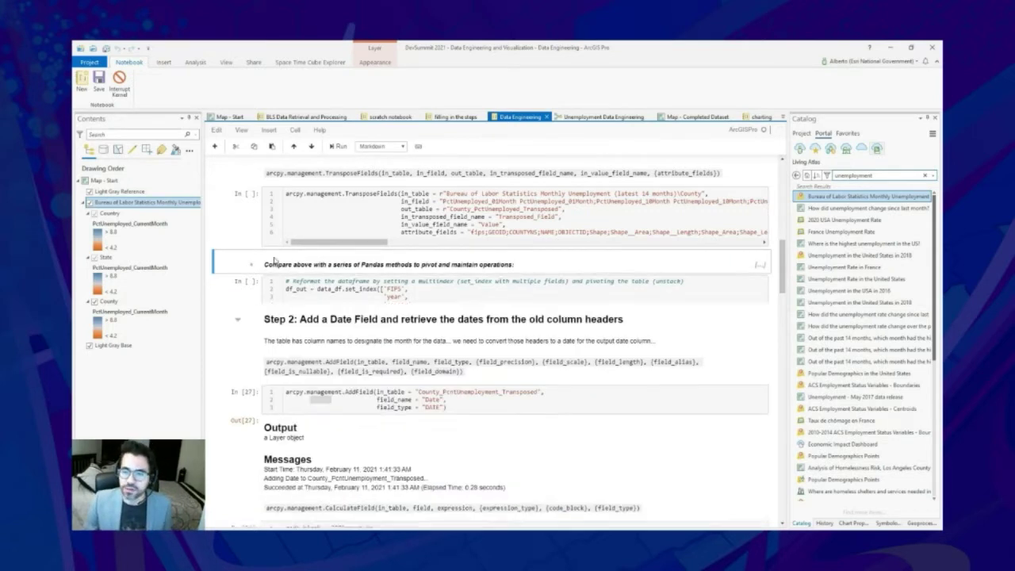
pyautogui.scroll(1, 381, 266)
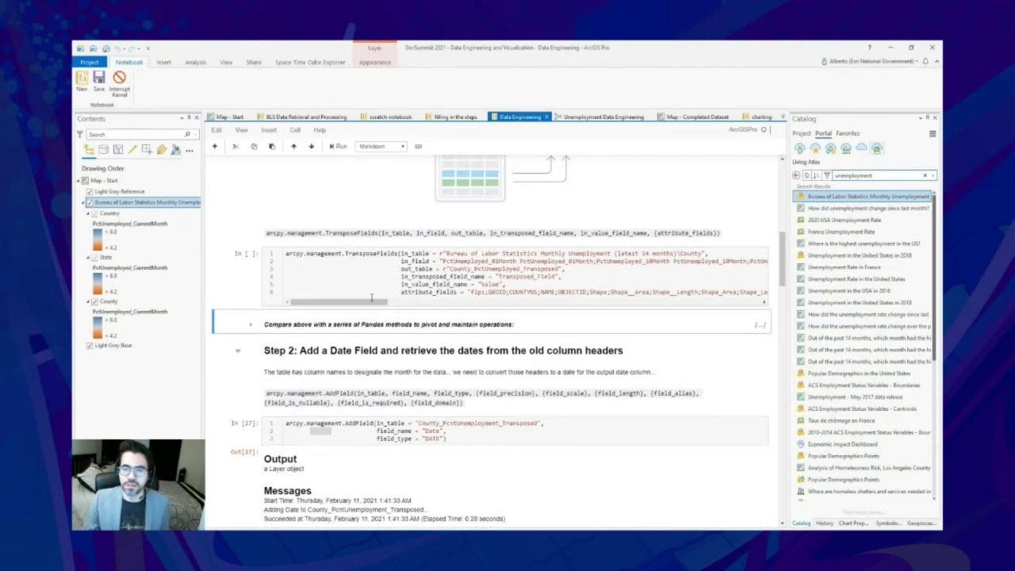
# Step: Return to Step 1 of the notebook, then browse the geoprocessing Fields toolset and select the Transform Field tool
pyautogui.scroll(3, 371, 297)
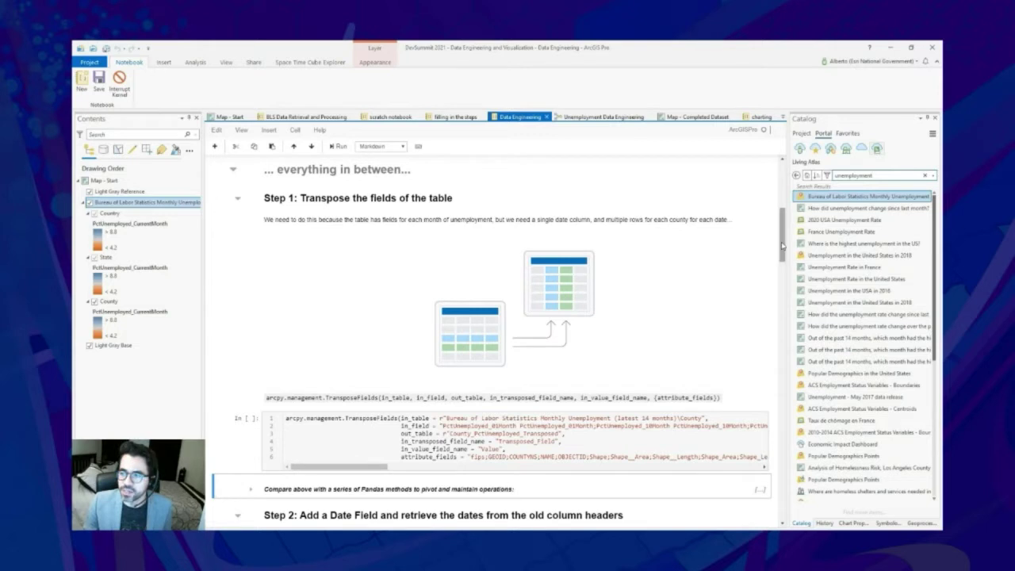
pyautogui.click(921, 523)
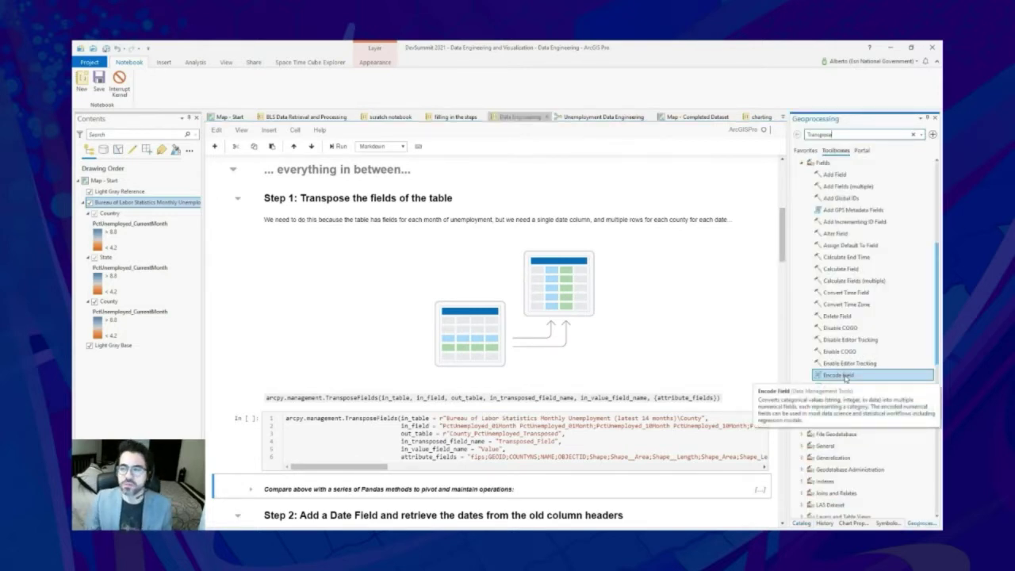
pyautogui.click(842, 409)
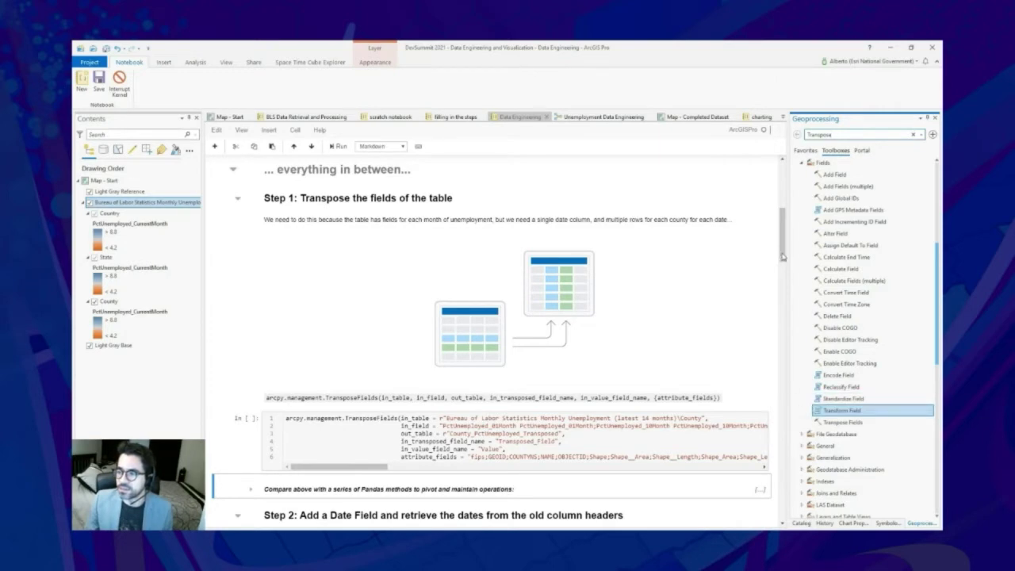
# Step: Copy the Transform Field run's Python command from the geoprocessing history into a new code cell below the Step 4 code
pyautogui.moveTo(784, 258); pyautogui.dragTo(797, 431)
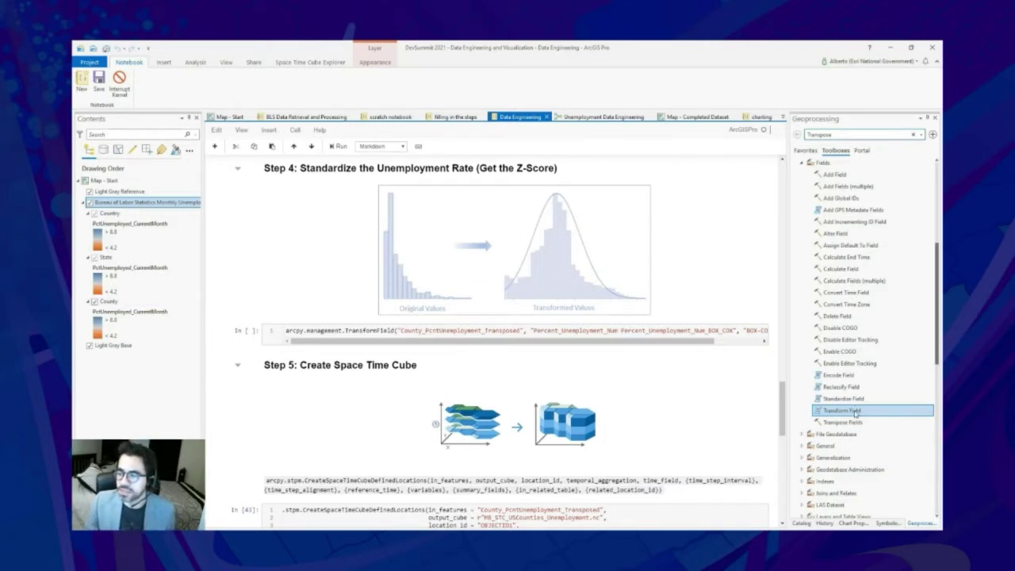
pyautogui.click(824, 523)
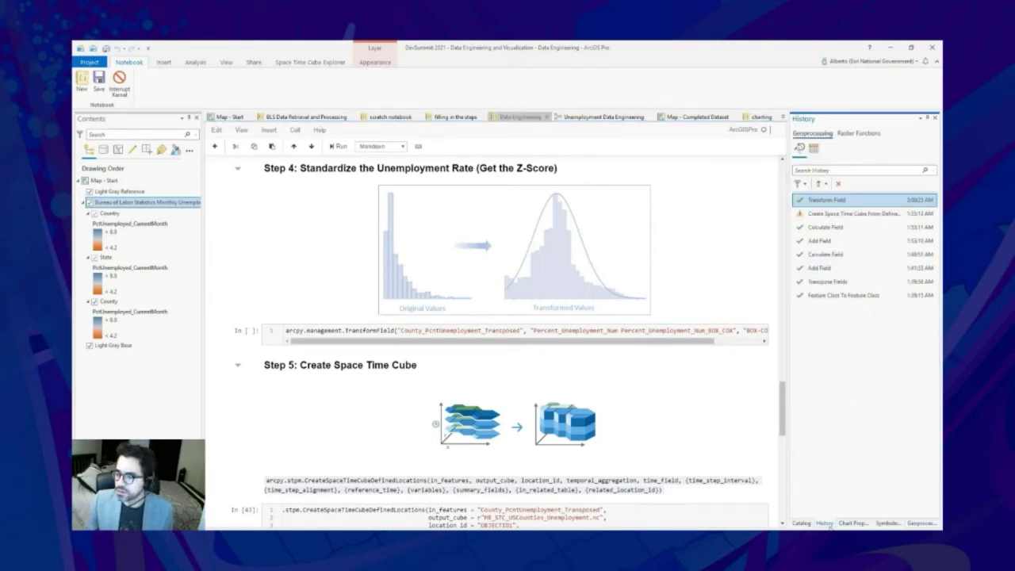
pyautogui.rightClick(833, 201)
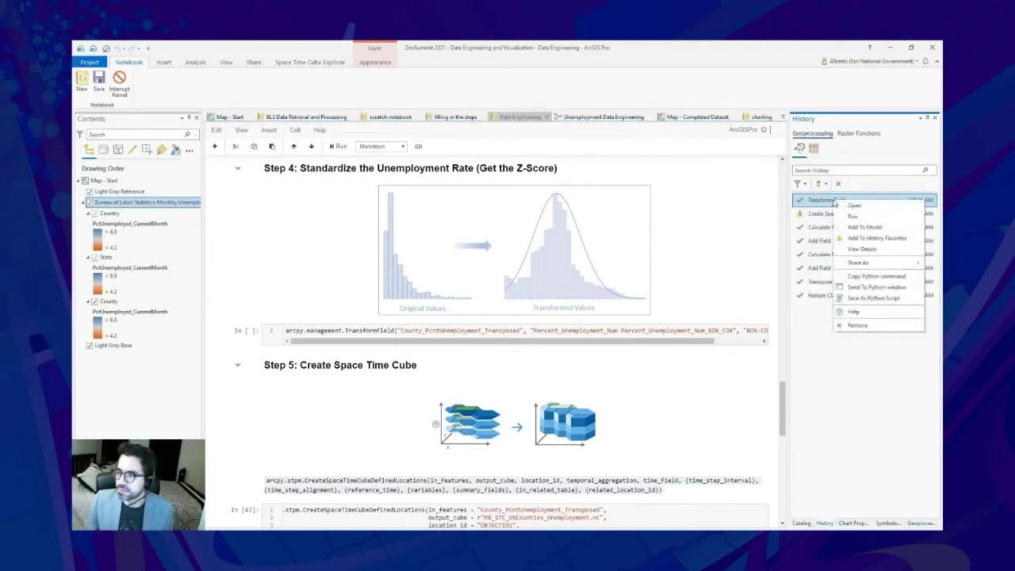
pyautogui.click(874, 276)
pyautogui.click(248, 332)
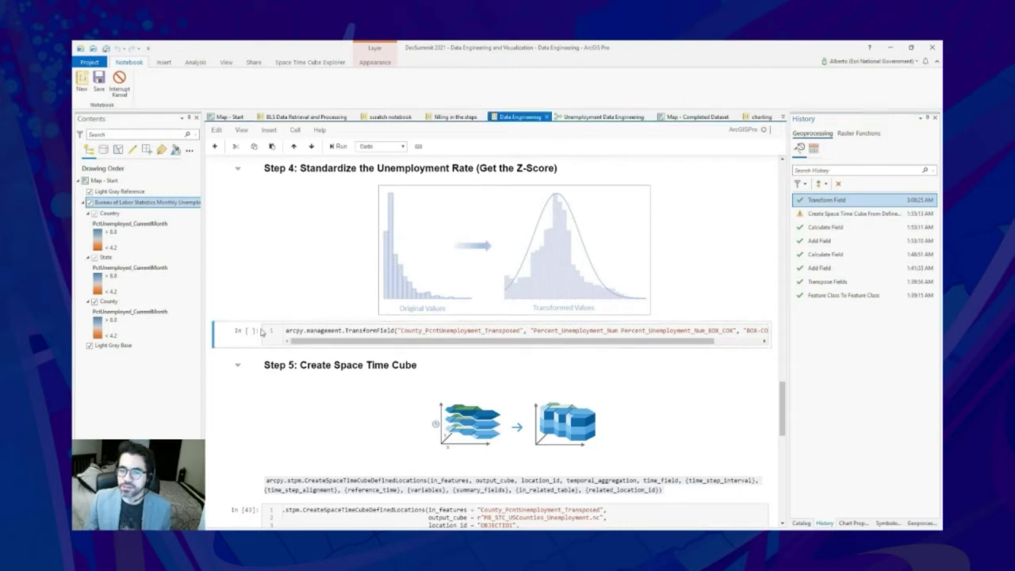
pyautogui.press('b')
pyautogui.click(304, 357)
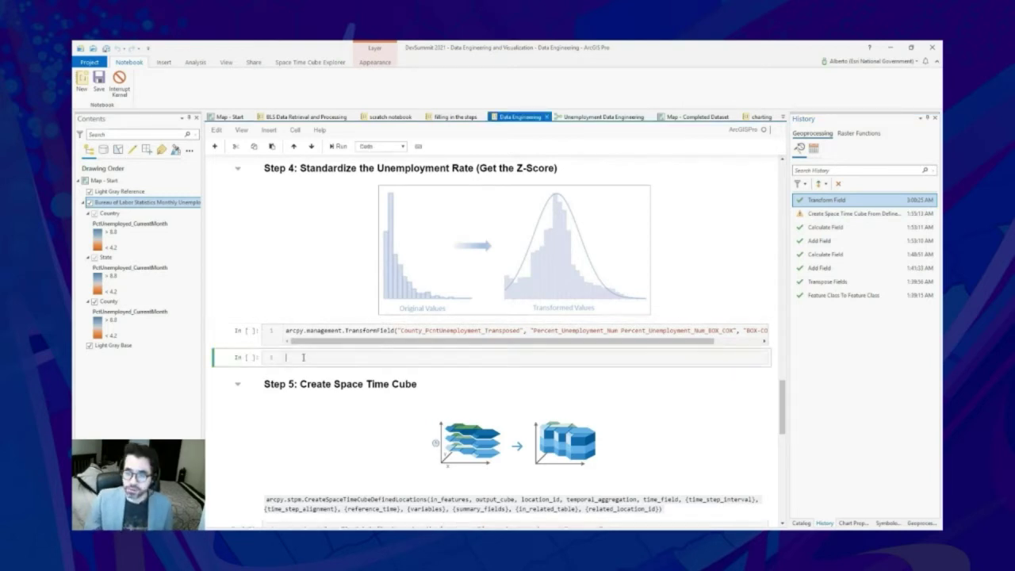
pyautogui.hotkey('ctrl', 'v')
pyautogui.moveTo(325, 368); pyautogui.dragTo(279, 368)
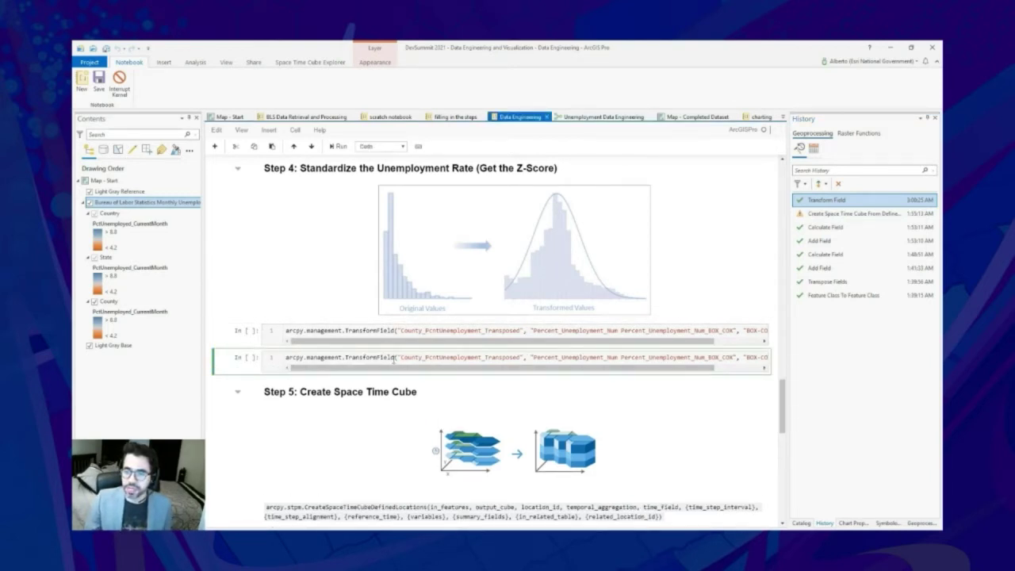
# Step: Delete the pasted duplicate TransformField cell under Step 4
pyautogui.click(245, 359)
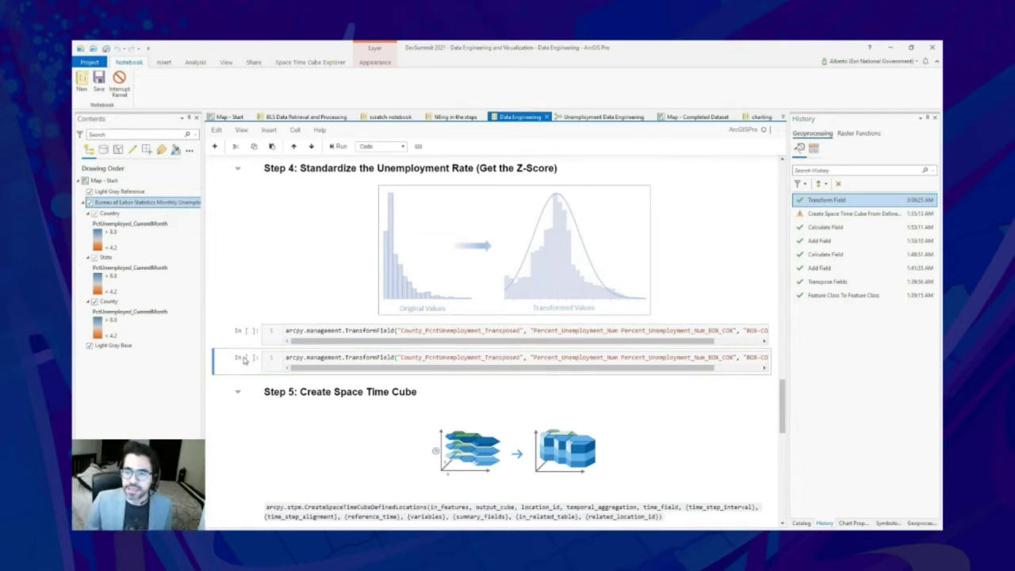
pyautogui.press('d')
pyautogui.press('d')
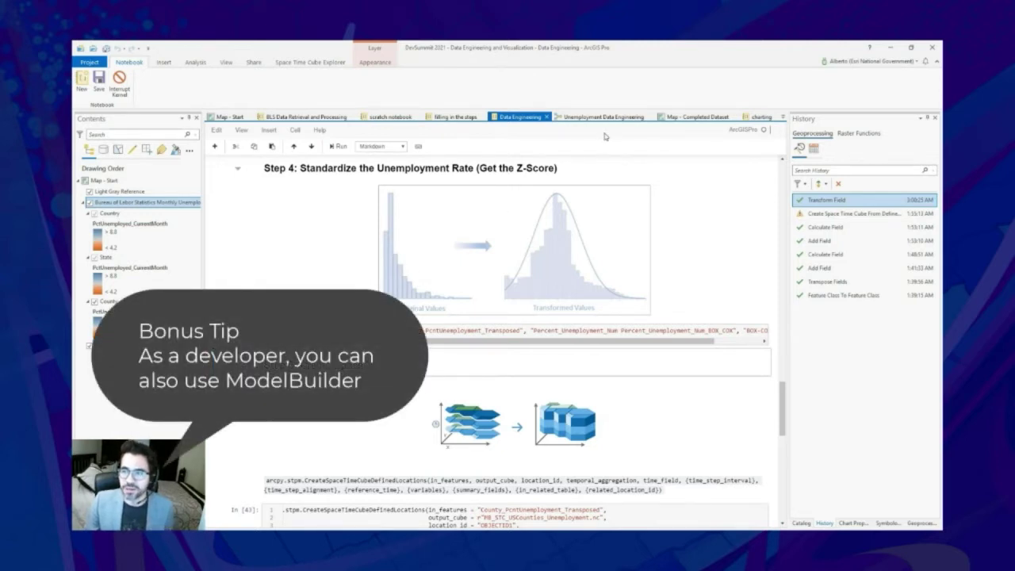
# Step: Open the Unemployment Data Engineering model and view the reuse options for all the geoprocessing history entries selected together
pyautogui.click(626, 118)
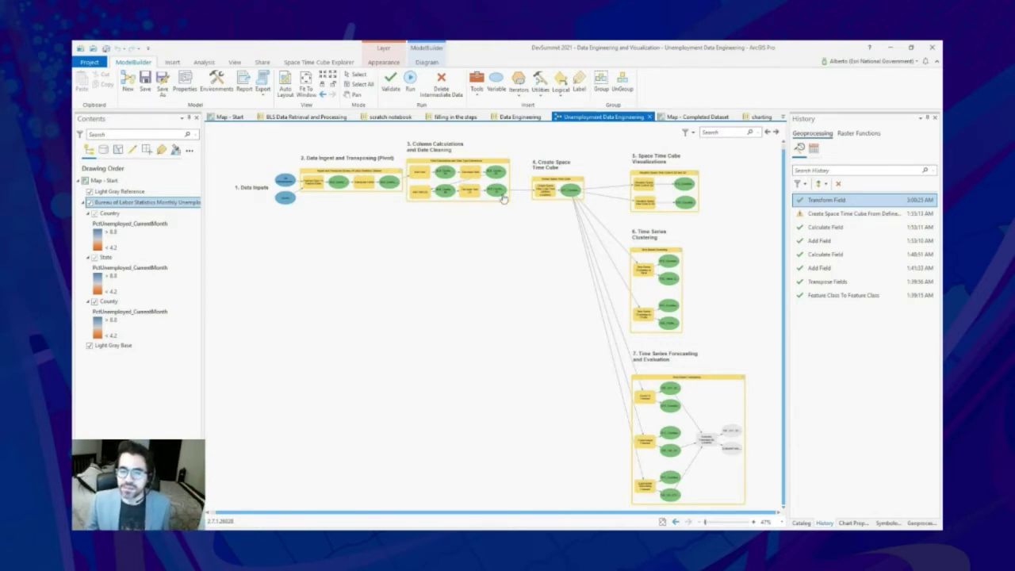
pyautogui.keyDown('shift'); pyautogui.click(832, 296); pyautogui.keyUp('shift')
pyautogui.rightClick(830, 295)
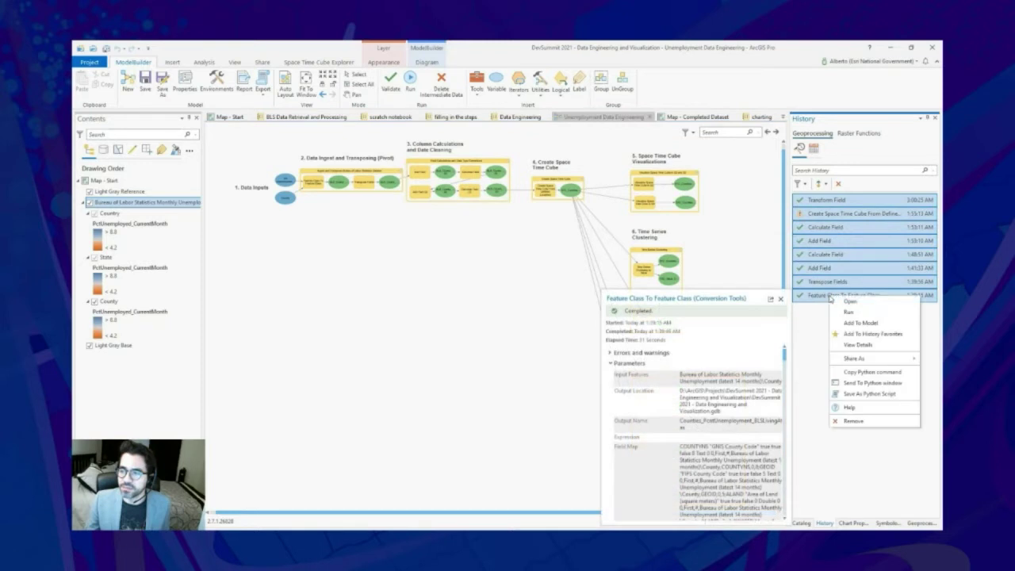
pyautogui.click(819, 338)
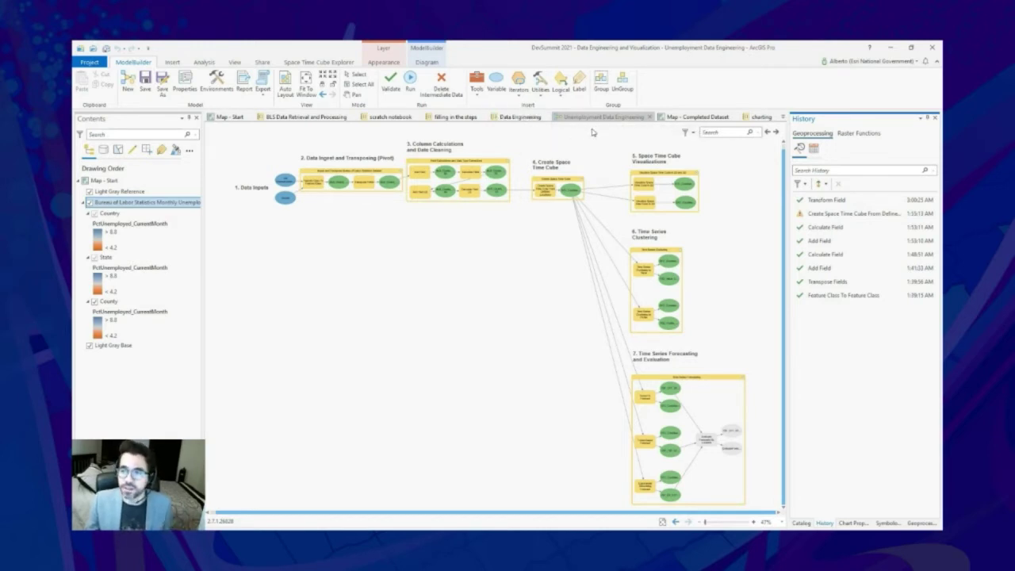
# Step: Open the Completed Dataset map and view the attribute table of the County_PcntUnemployment_Transposed layer
pyautogui.click(696, 117)
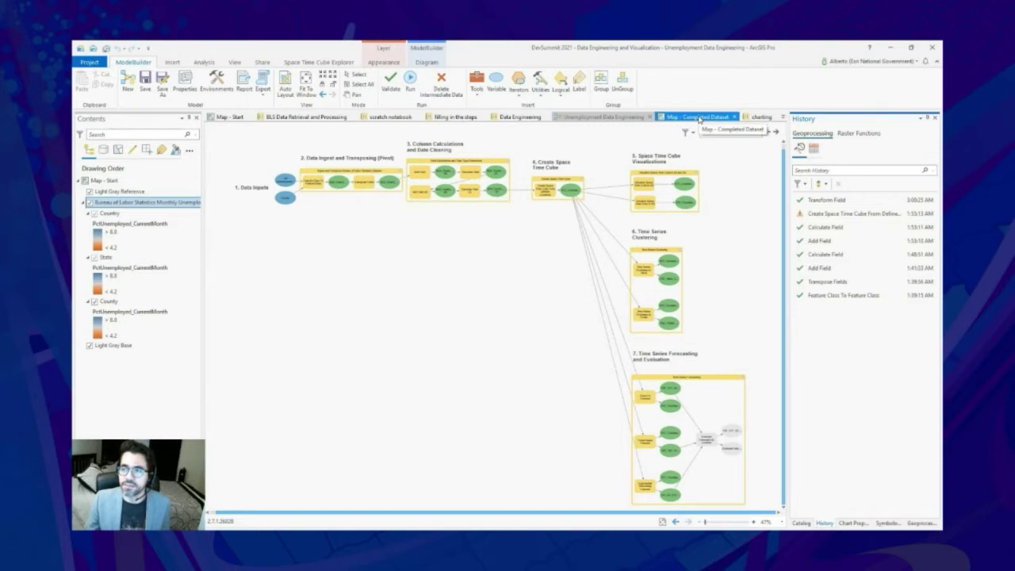
pyautogui.rightClick(164, 202)
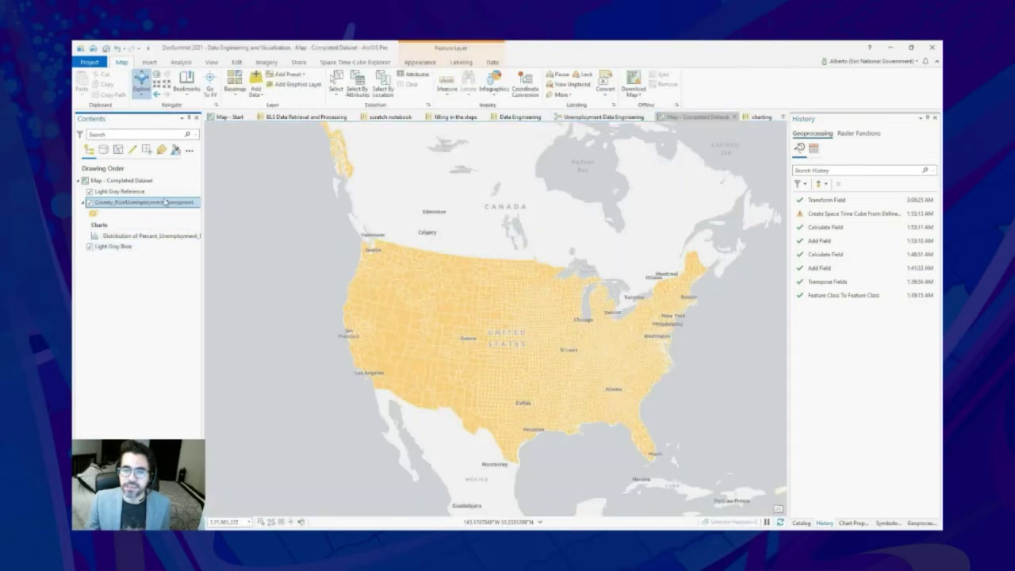
pyautogui.click(199, 240)
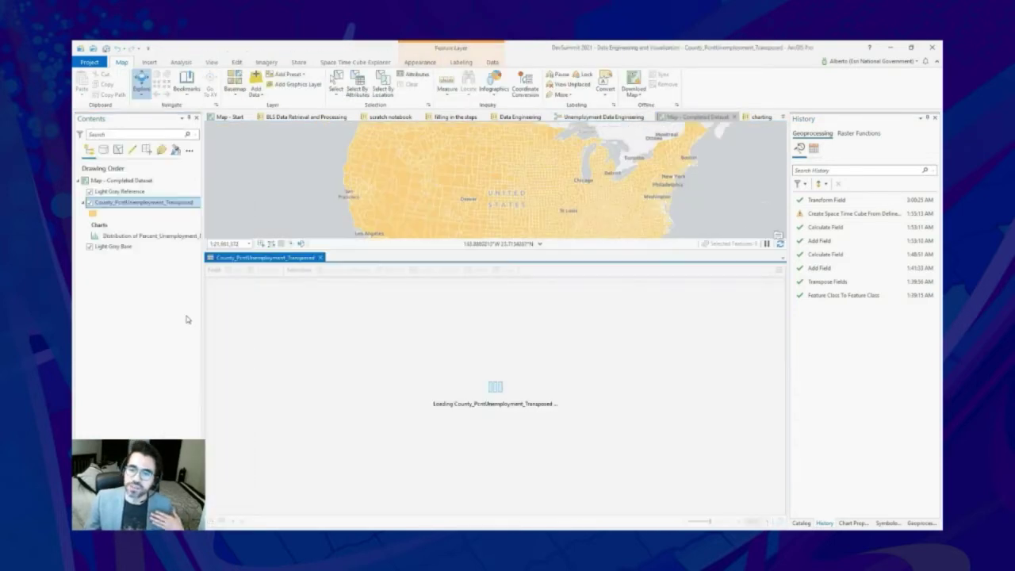
pyautogui.moveTo(435, 262); pyautogui.dragTo(430, 341)
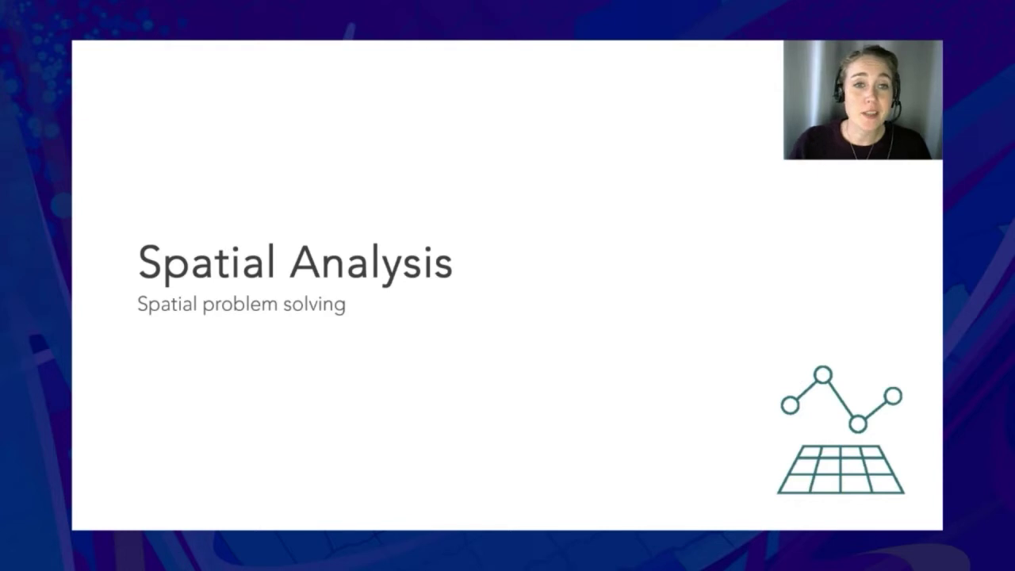
pyautogui.press('Right')
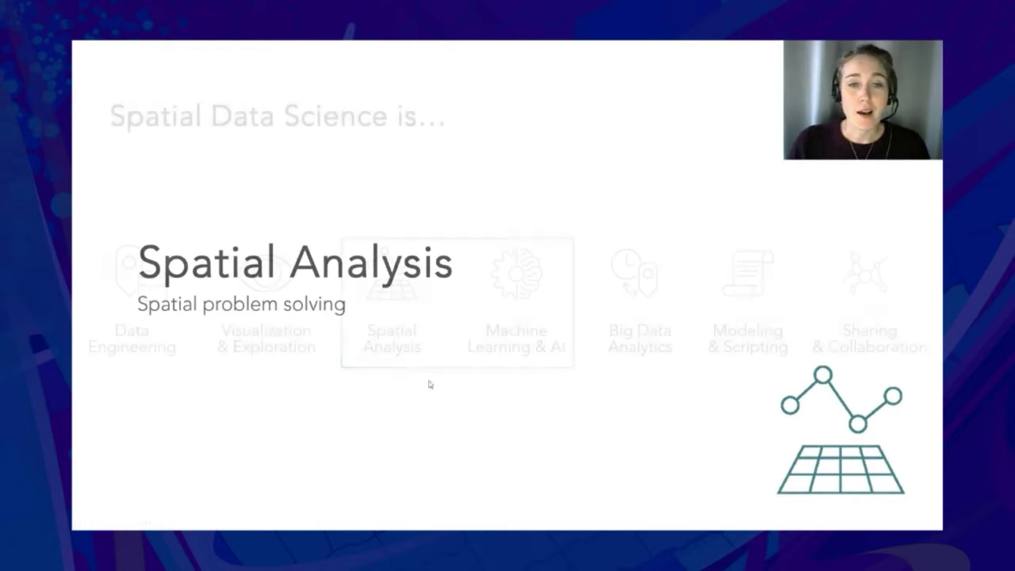
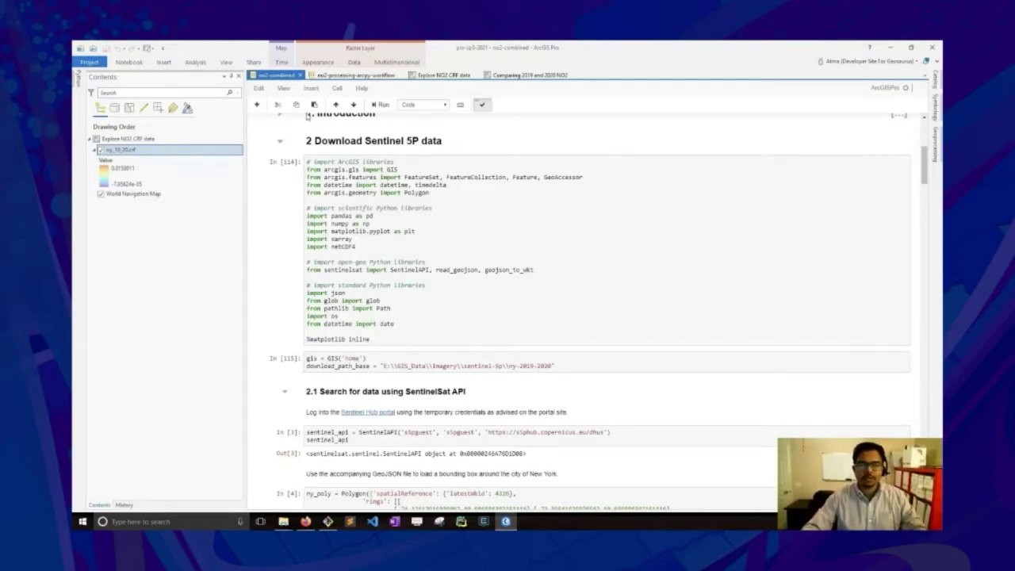
# Step: Check the available packages in the Python Package Manager and return to the import cell of the no2-combined notebook
pyautogui.click(495, 249)
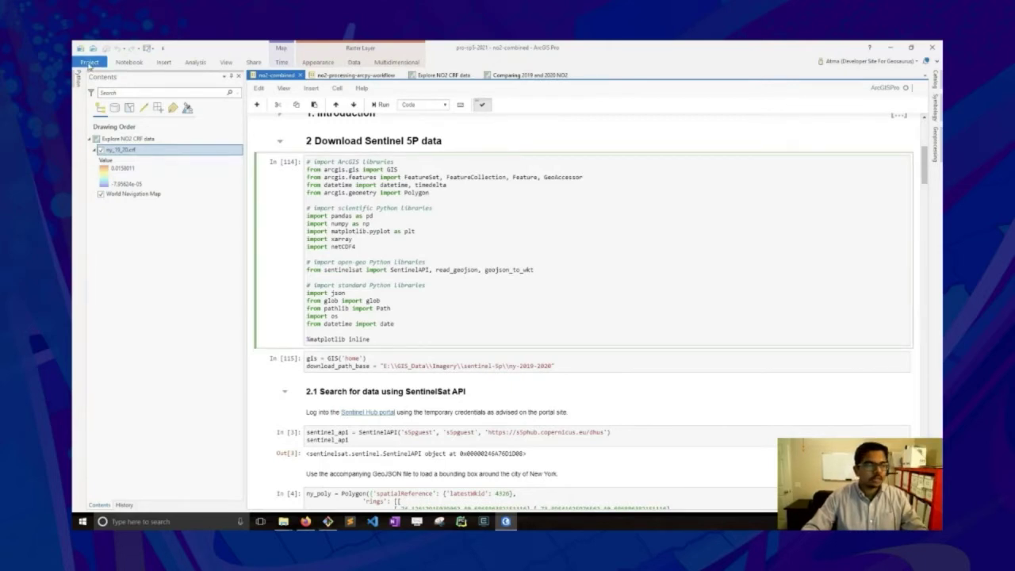
pyautogui.click(89, 64)
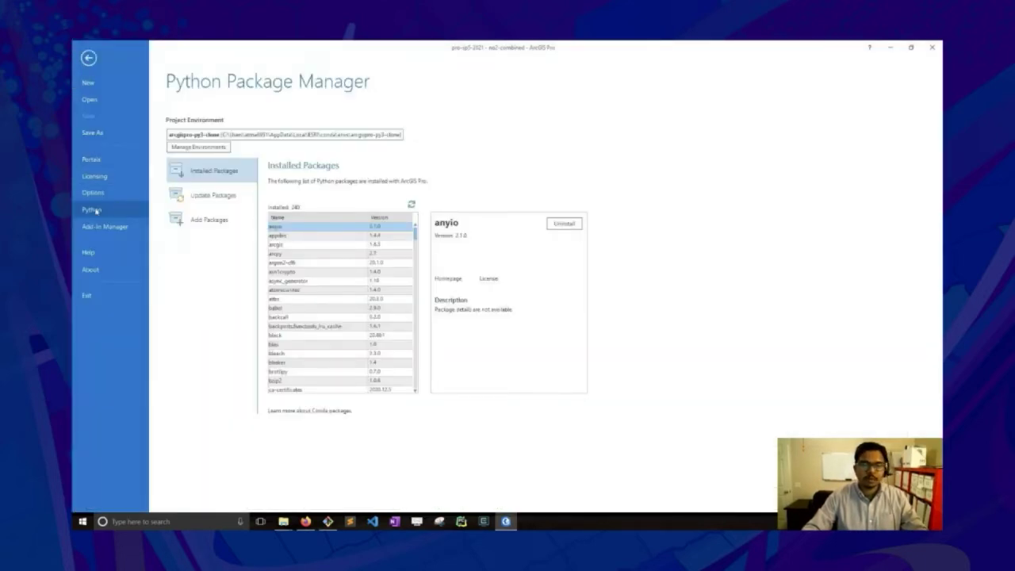
pyautogui.click(207, 224)
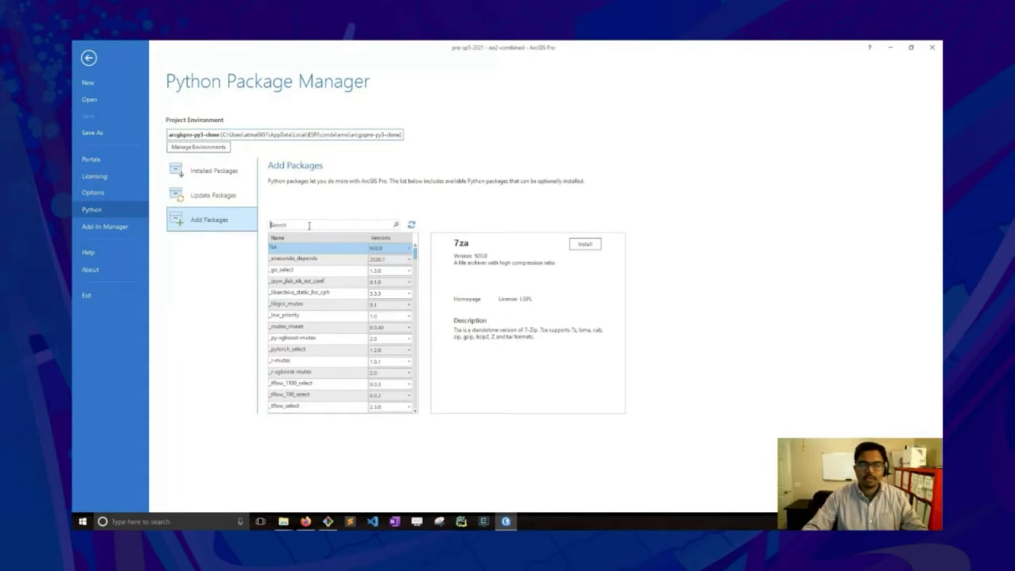
pyautogui.click(88, 57)
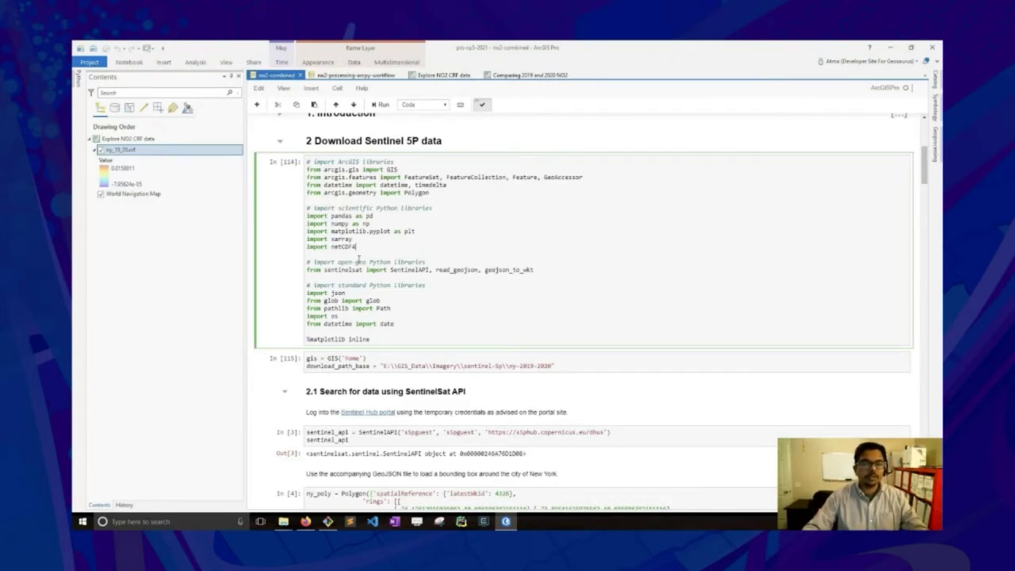
# Step: Examine the SentinelAPI connection, the New York bounding polygon and the 2020 NO2 query in the no2-combined notebook
pyautogui.scroll(-4, 359, 260)
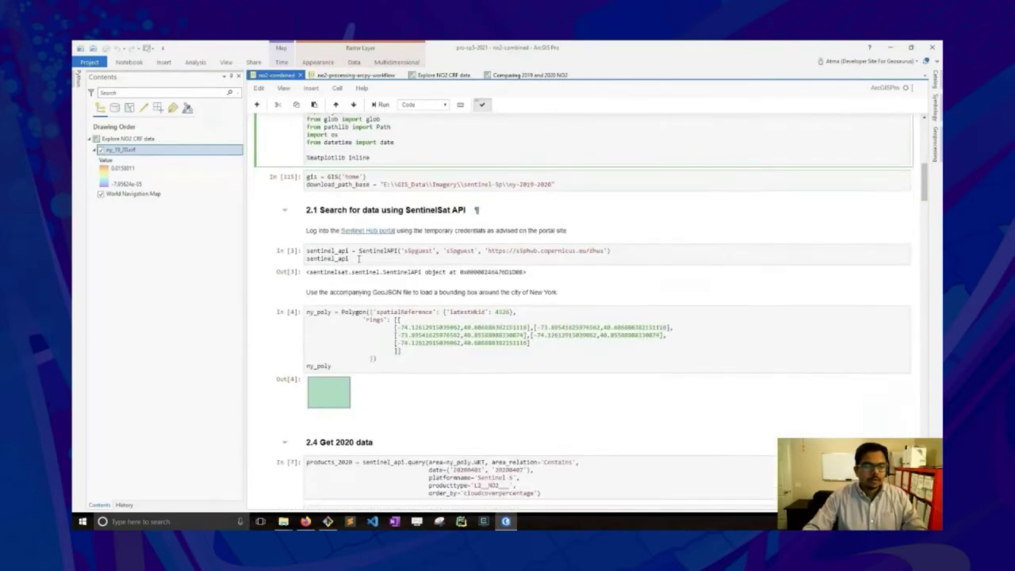
pyautogui.click(358, 258)
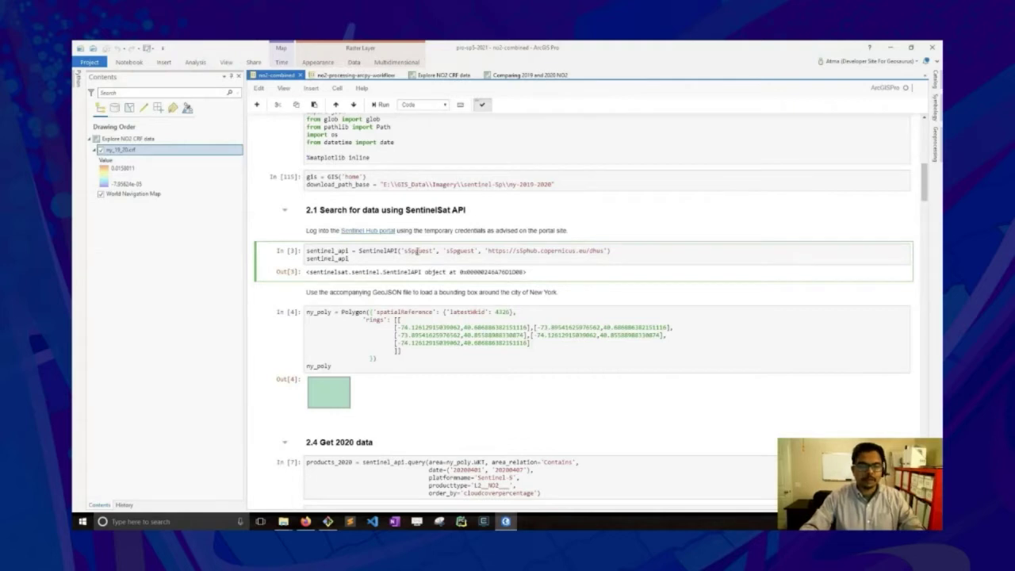
pyautogui.scroll(-2, 416, 250)
pyautogui.click(391, 262)
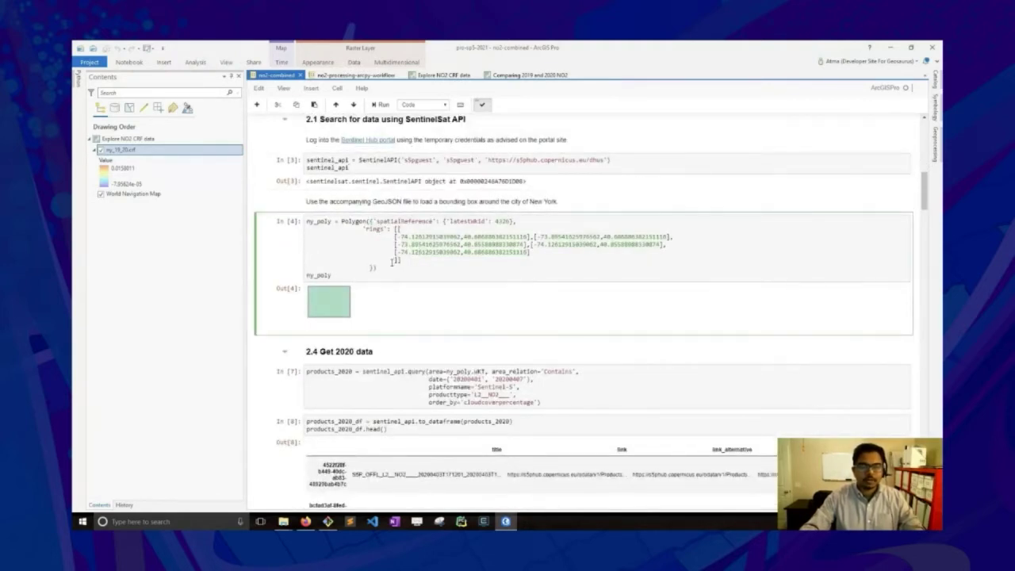
pyautogui.scroll(-1, 391, 264)
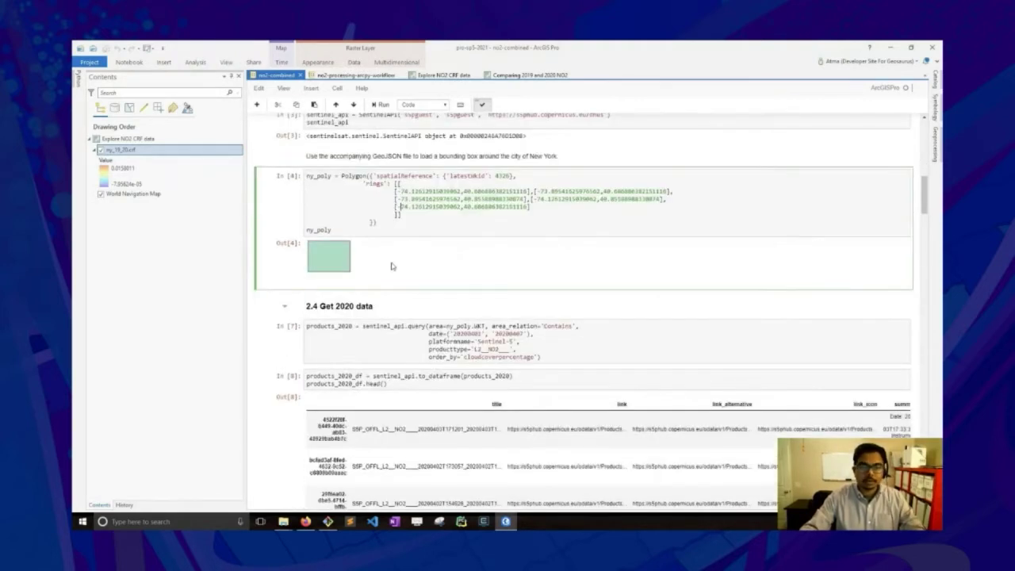
pyautogui.scroll(-2, 391, 265)
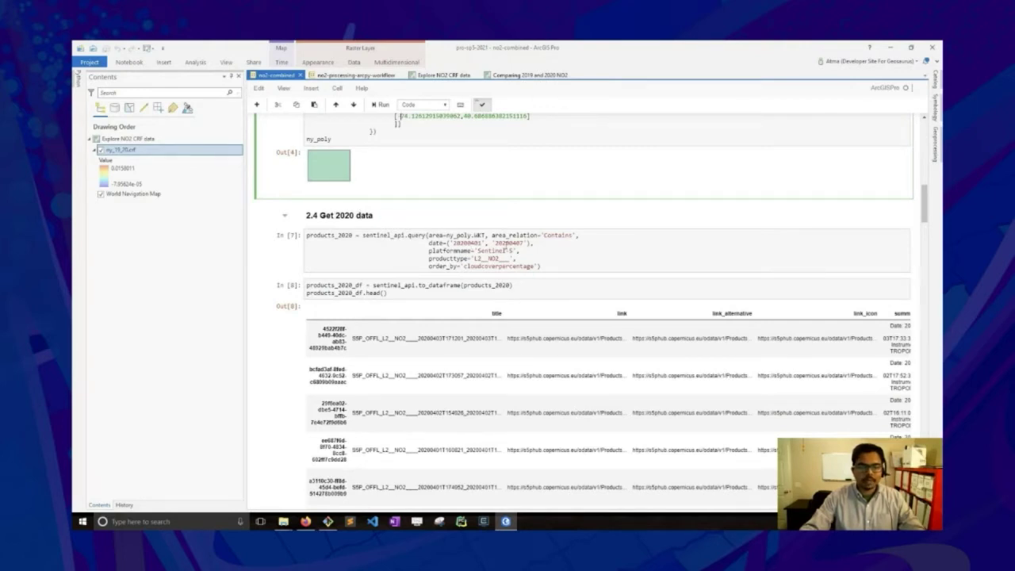
pyautogui.scroll(-1, 480, 249)
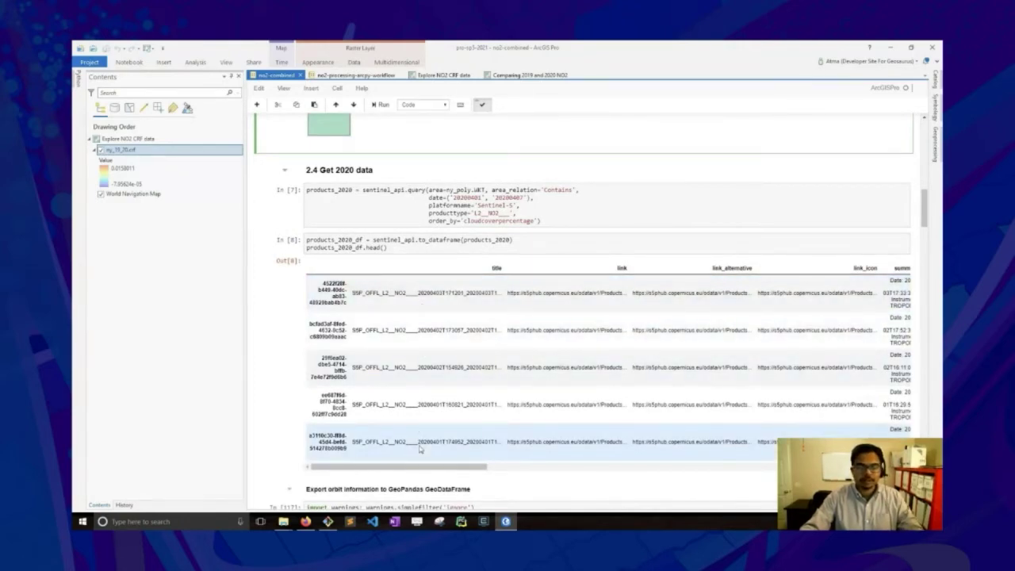
# Step: Examine the GeoDataFrame export, 3D orbit map, parallel 2020 download and file renaming cells down to the 2019 query in section 2.5
pyautogui.scroll(-2, 413, 362)
pyautogui.scroll(-1, 413, 361)
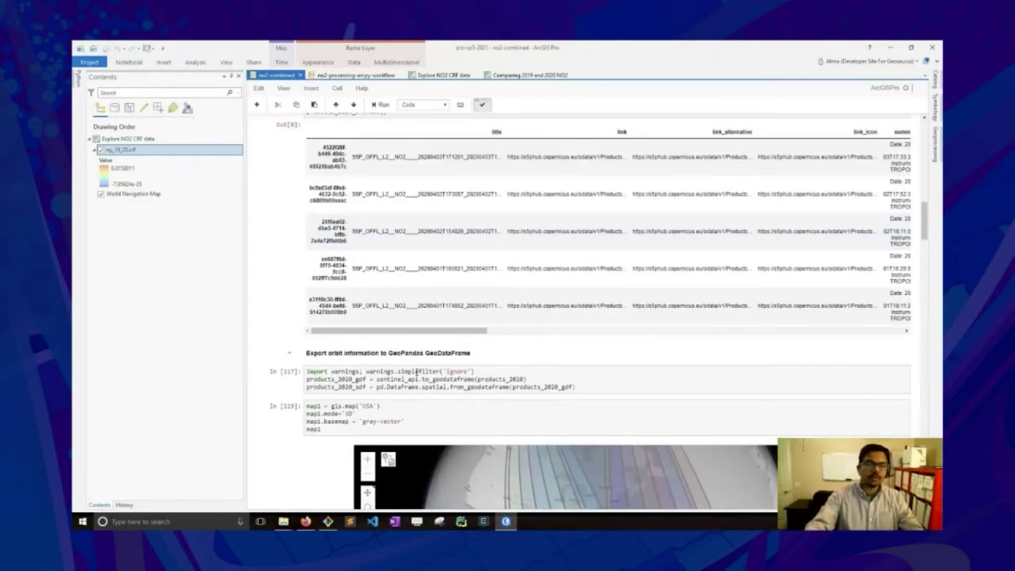
pyautogui.scroll(-4, 417, 371)
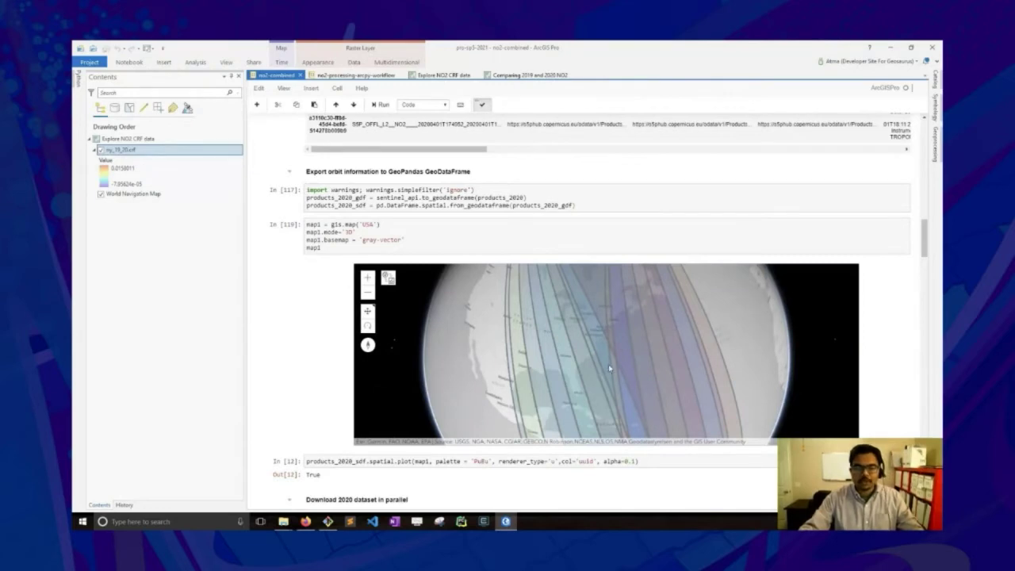
pyautogui.scroll(-2, 608, 363)
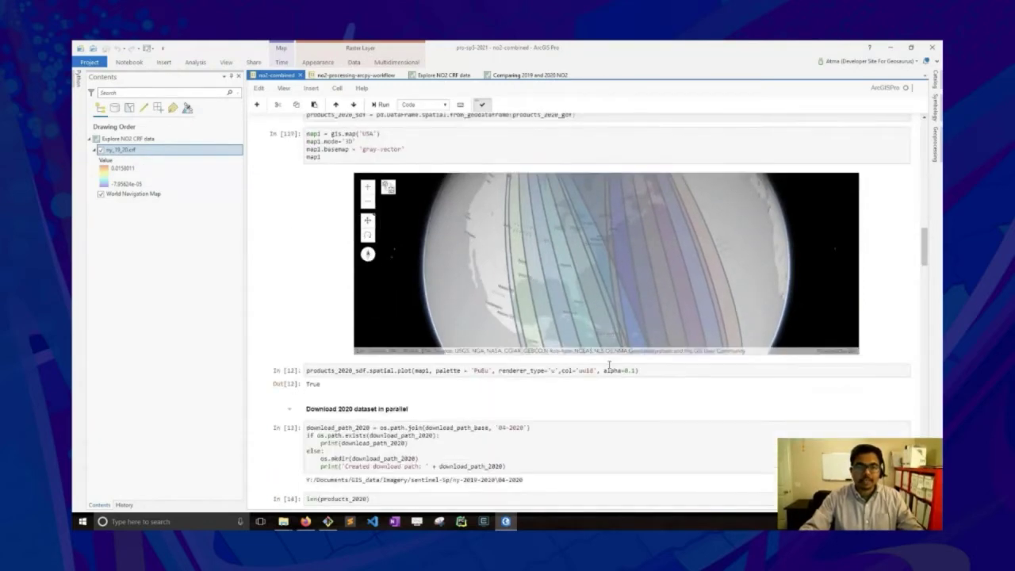
pyautogui.scroll(-4, 608, 363)
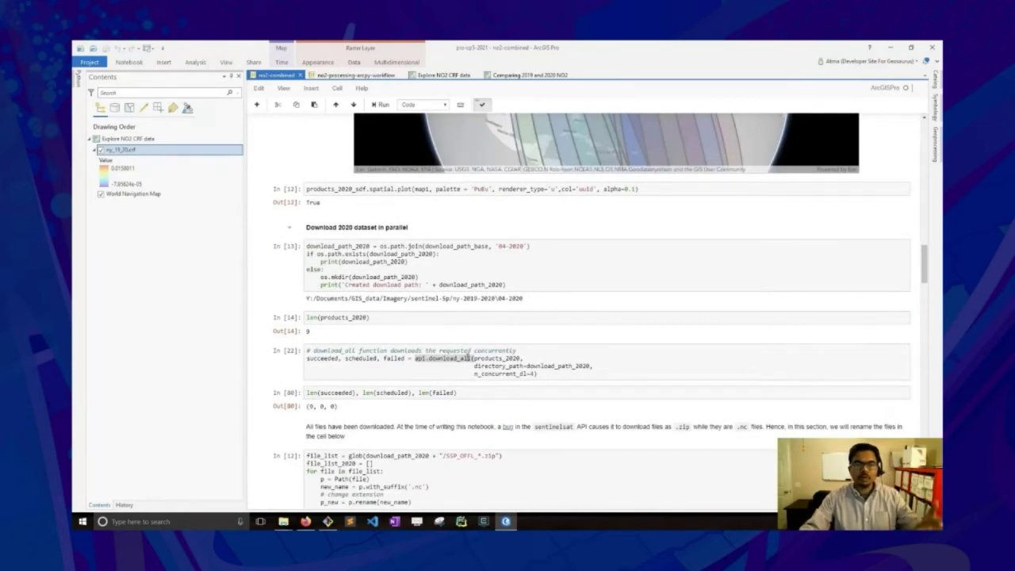
pyautogui.scroll(-6, 468, 358)
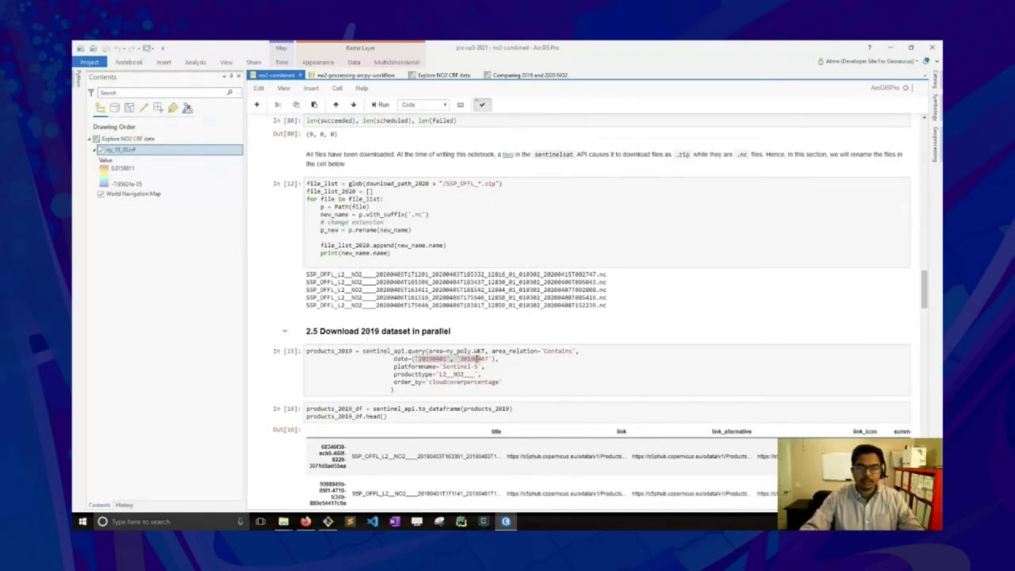
# Step: Examine the 2019 product table, the NetCDF file listing and the PRODUCT group variables table in the no2-combined notebook
pyautogui.scroll(-5, 476, 363)
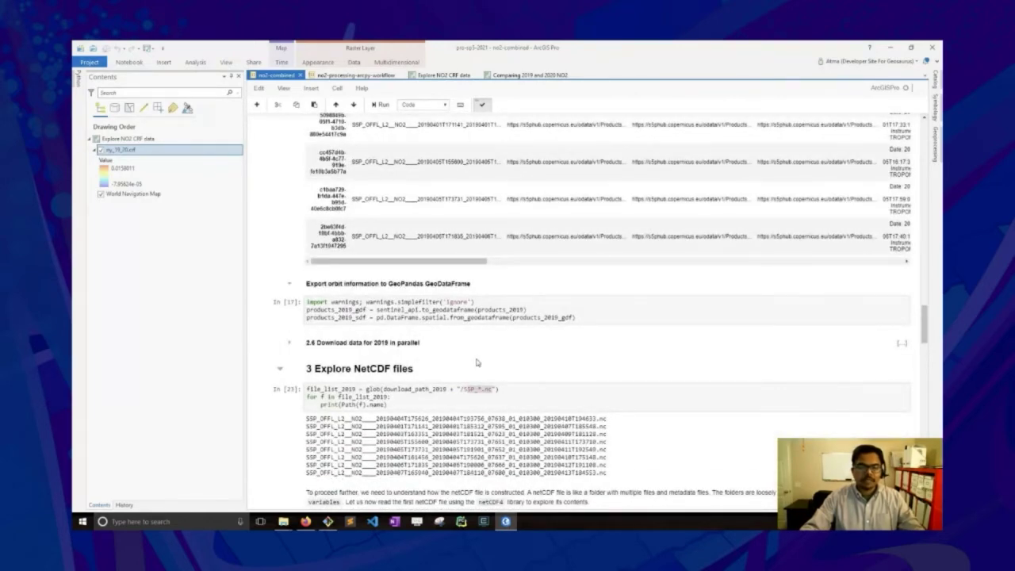
pyautogui.scroll(-1, 476, 363)
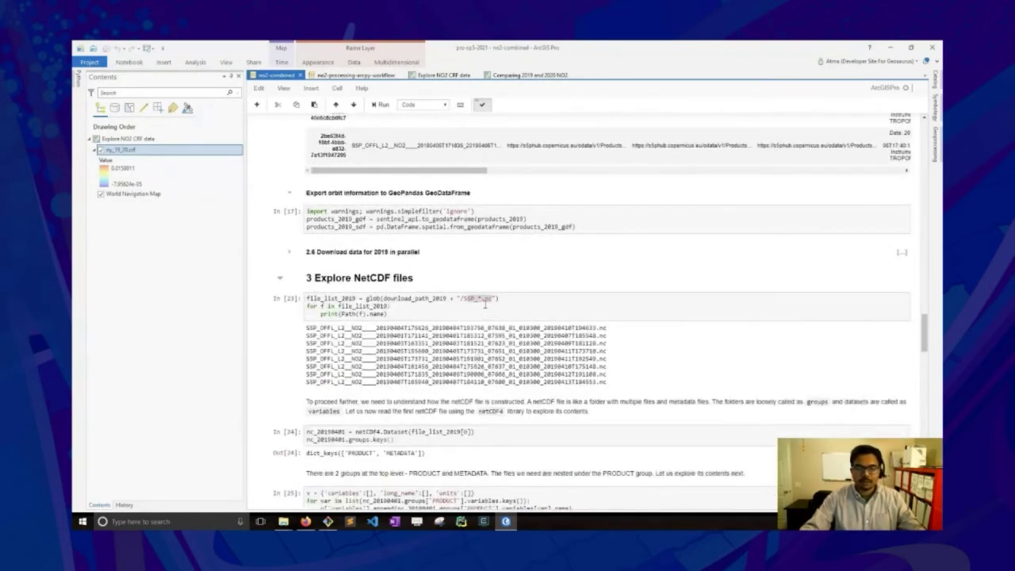
pyautogui.scroll(-3, 485, 304)
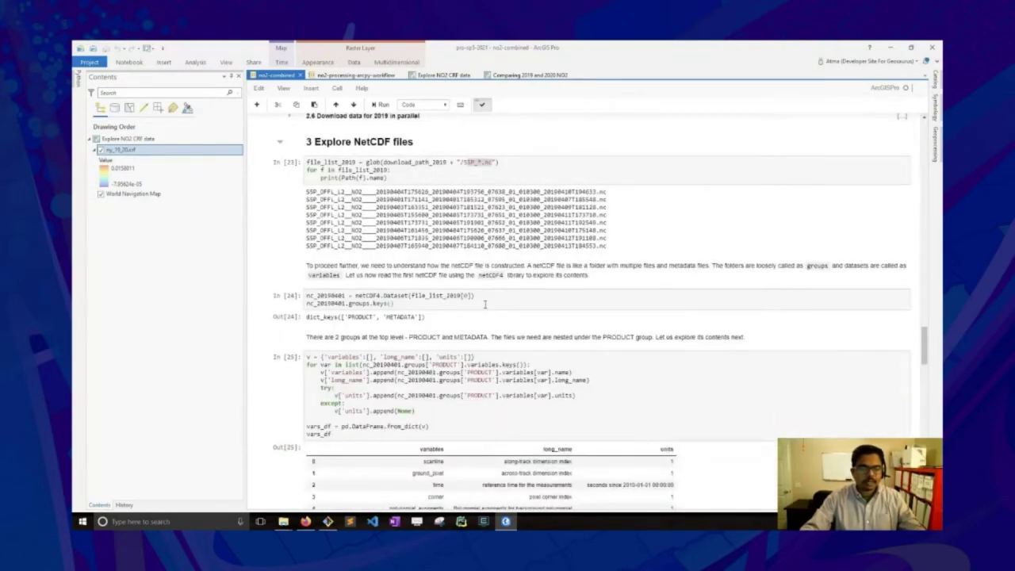
pyautogui.scroll(-1, 485, 305)
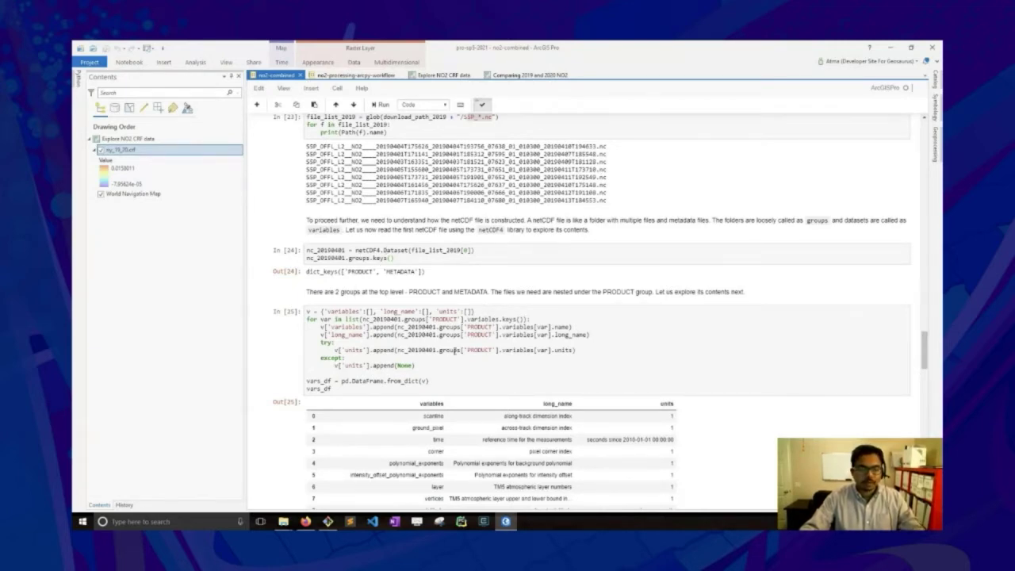
pyautogui.scroll(-5, 454, 350)
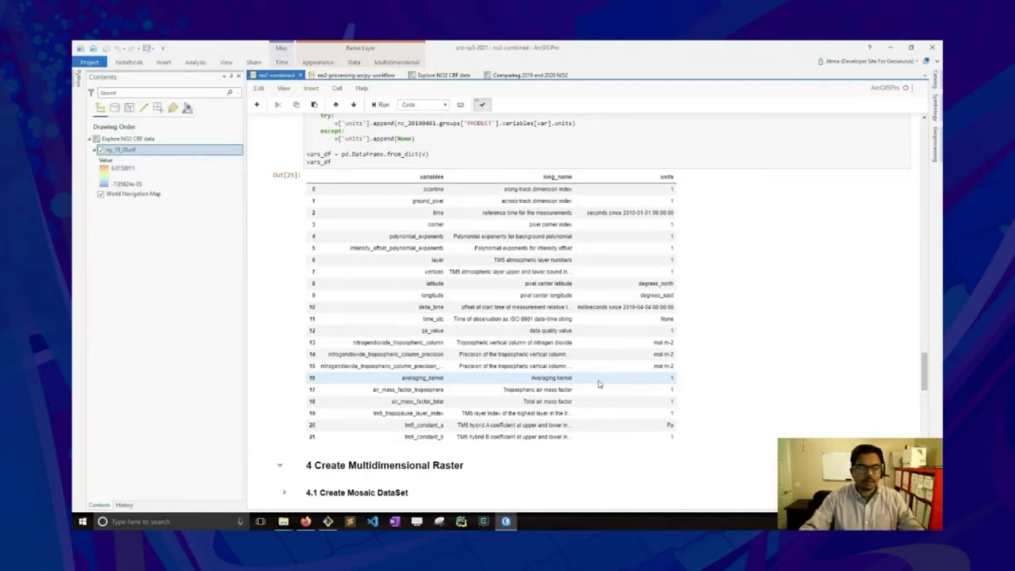
# Step: Examine section 4 of the no2-combined notebook, including the AddRastersToMosaicDataset call and its messages
pyautogui.scroll(-5, 598, 383)
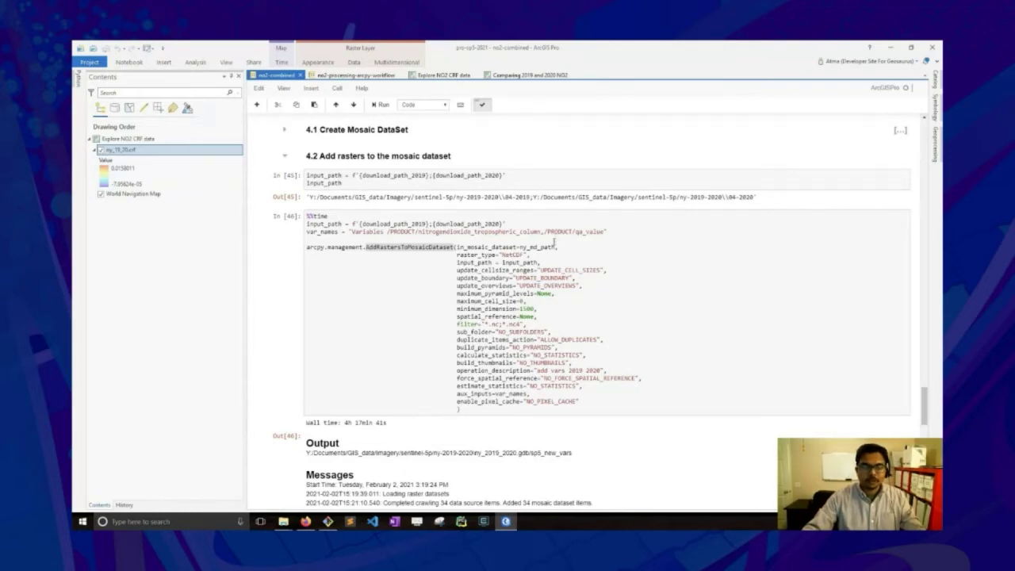
pyautogui.scroll(-12, 527, 335)
pyautogui.scroll(-10, 528, 334)
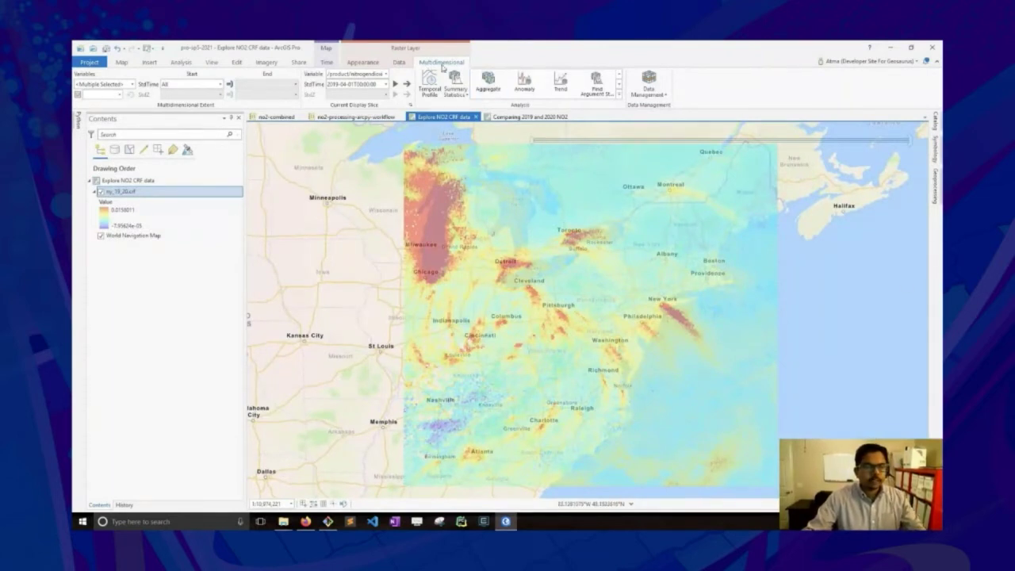
# Step: Check the available display variables and StdTime slices of the multidimensional raster in the Explore NO2 CRF data map
pyautogui.click(386, 74)
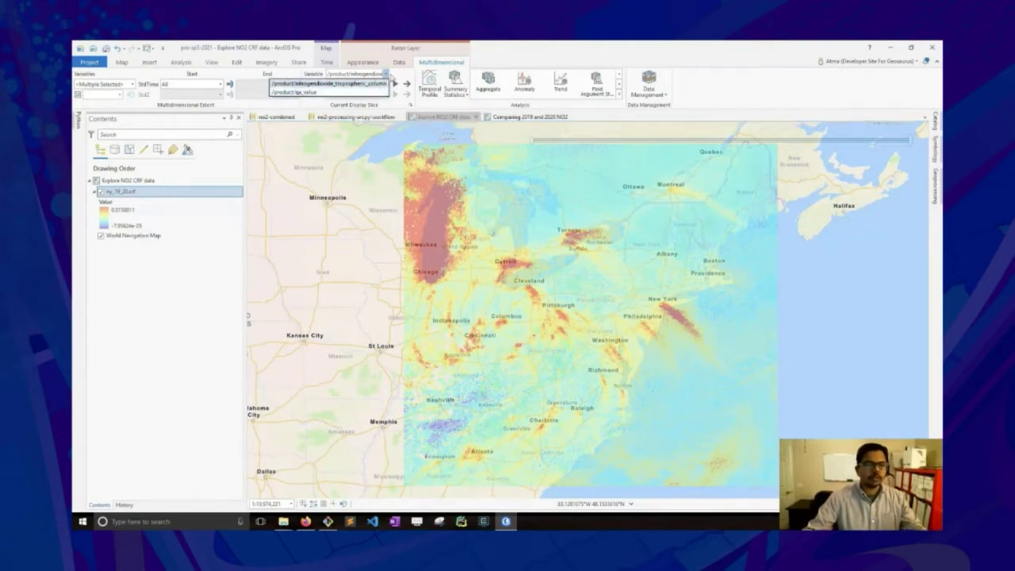
pyautogui.click(388, 74)
pyautogui.click(386, 84)
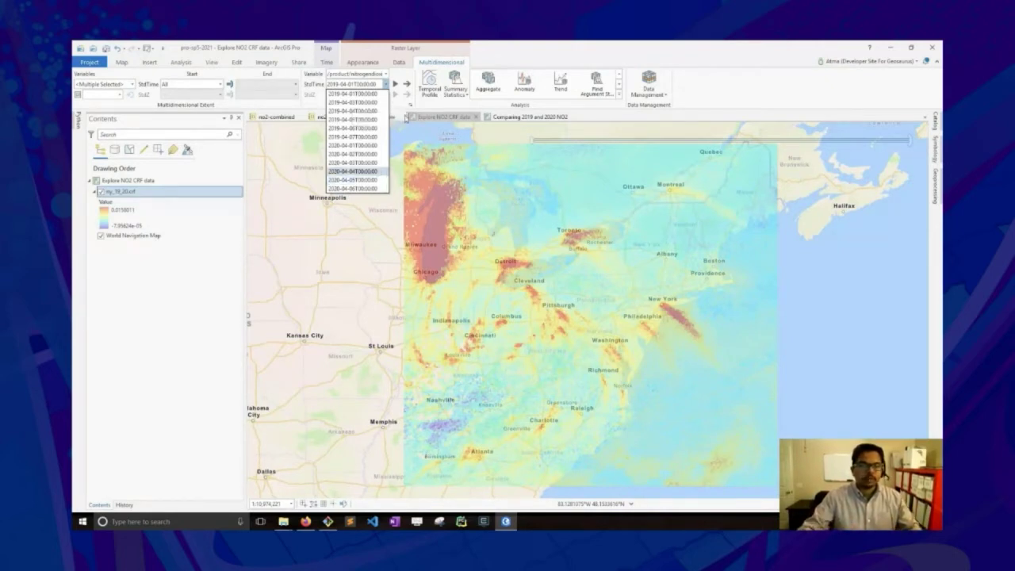
pyautogui.click(386, 84)
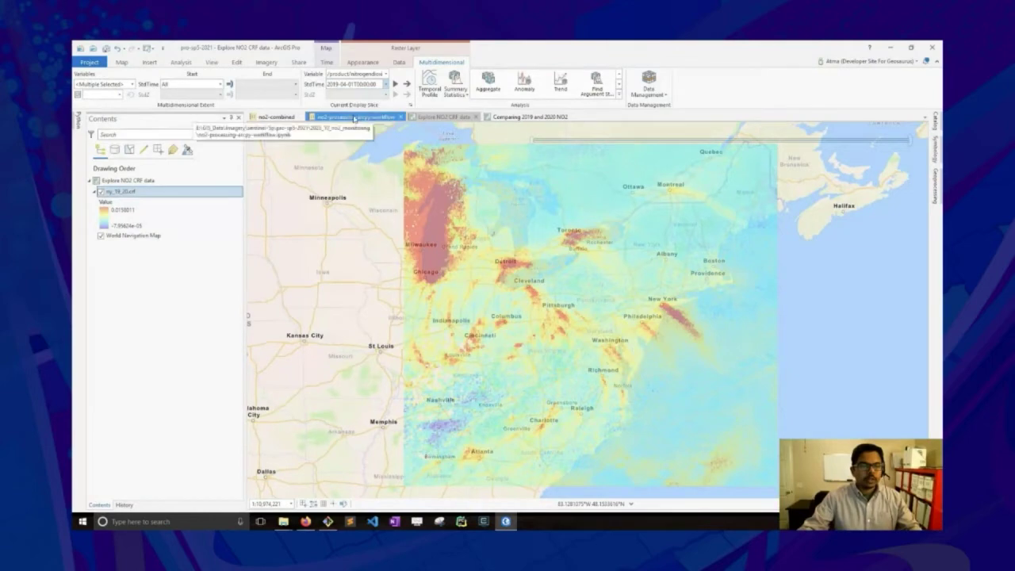
# Step: Open the no2-processing-arcpy-workflow notebook and examine the RasterCollection table and its year and variable filters
pyautogui.click(341, 117)
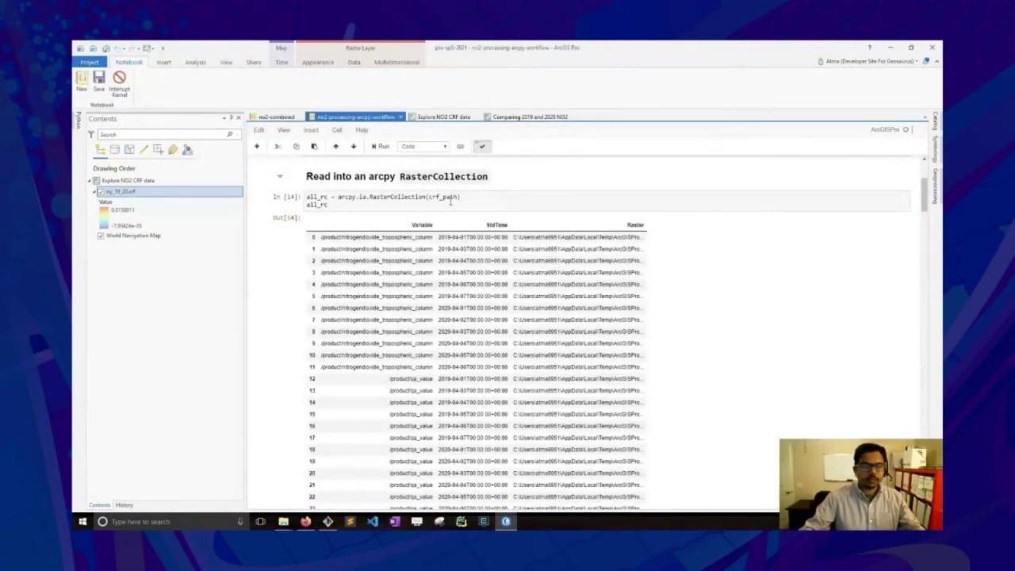
pyautogui.scroll(-1, 449, 199)
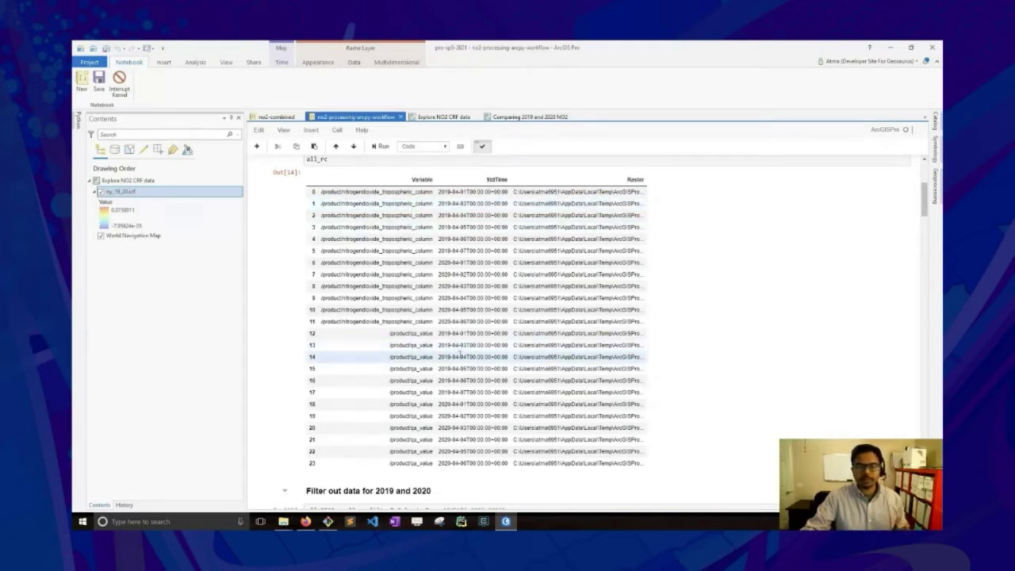
pyautogui.scroll(-3, 456, 341)
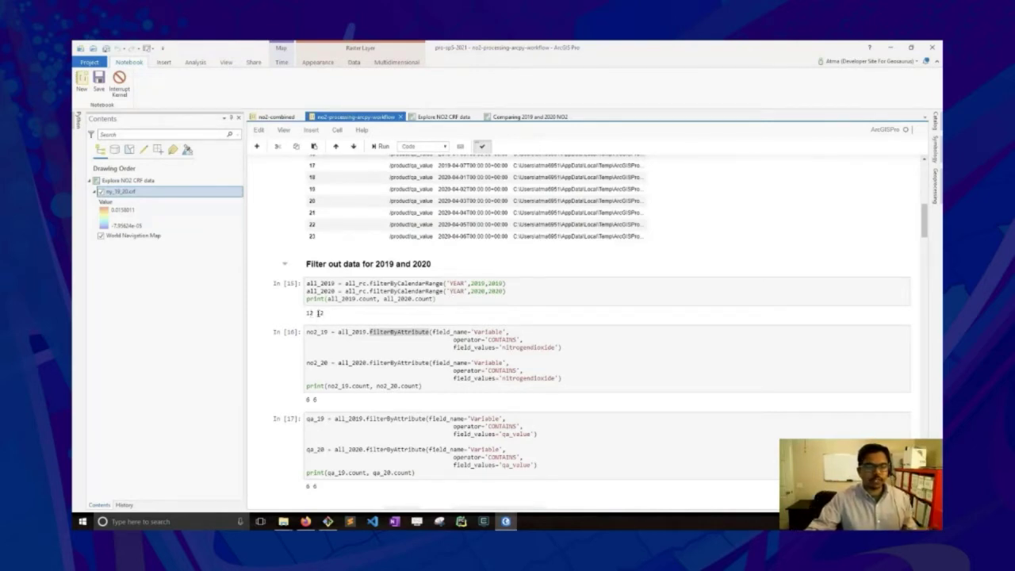
pyautogui.scroll(-1, 407, 285)
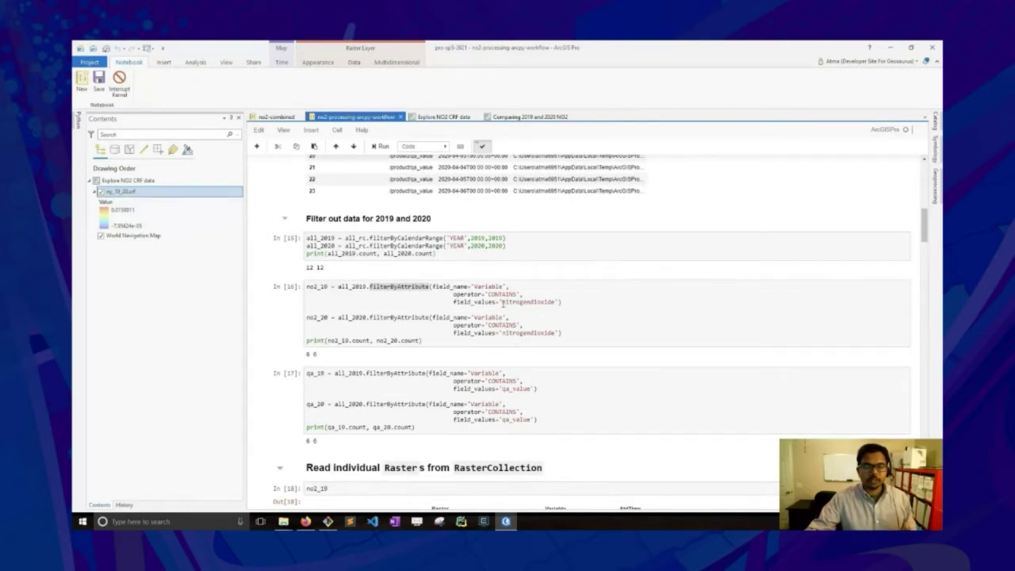
pyautogui.scroll(-2, 500, 384)
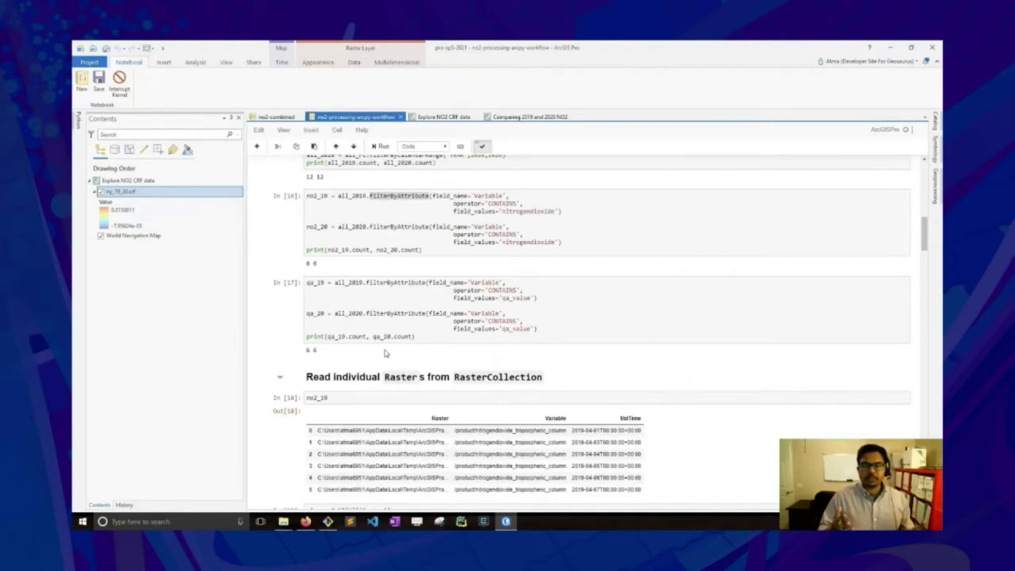
pyautogui.scroll(-2, 385, 353)
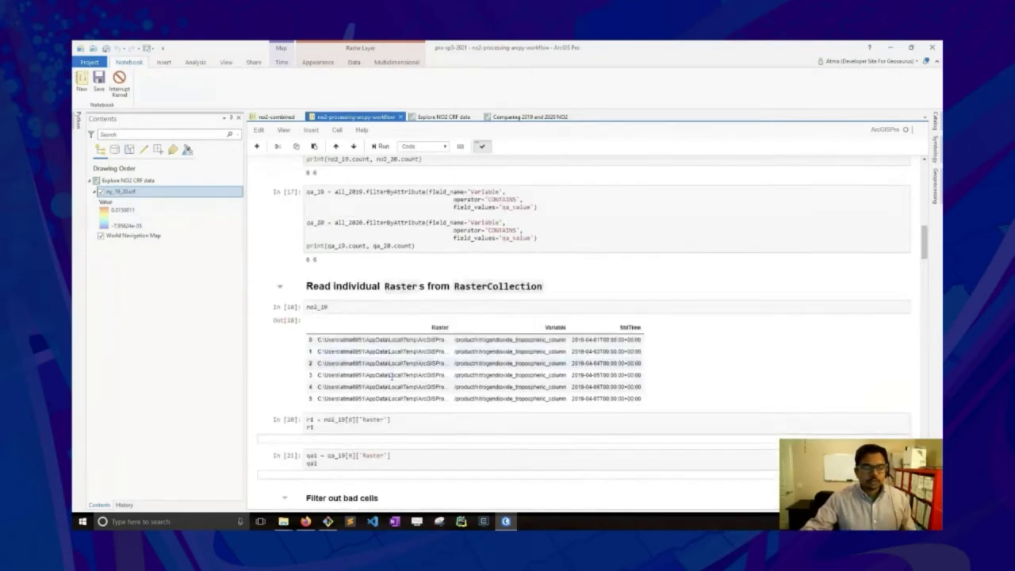
# Step: Examine the cells that read individual rasters from the collection and filter out bad cells with arcpy.ia.Con
pyautogui.scroll(-3, 391, 377)
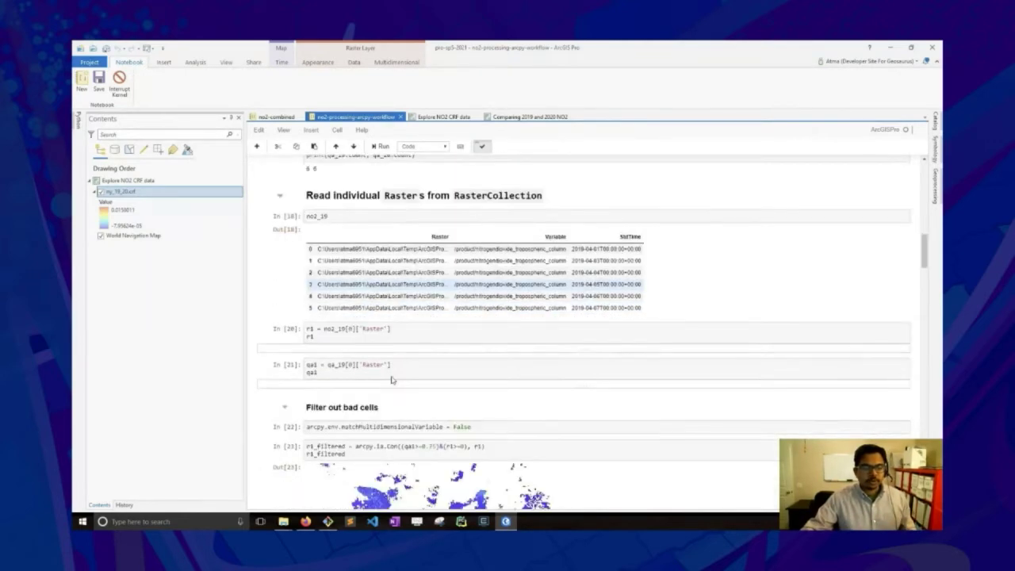
pyautogui.click(274, 309)
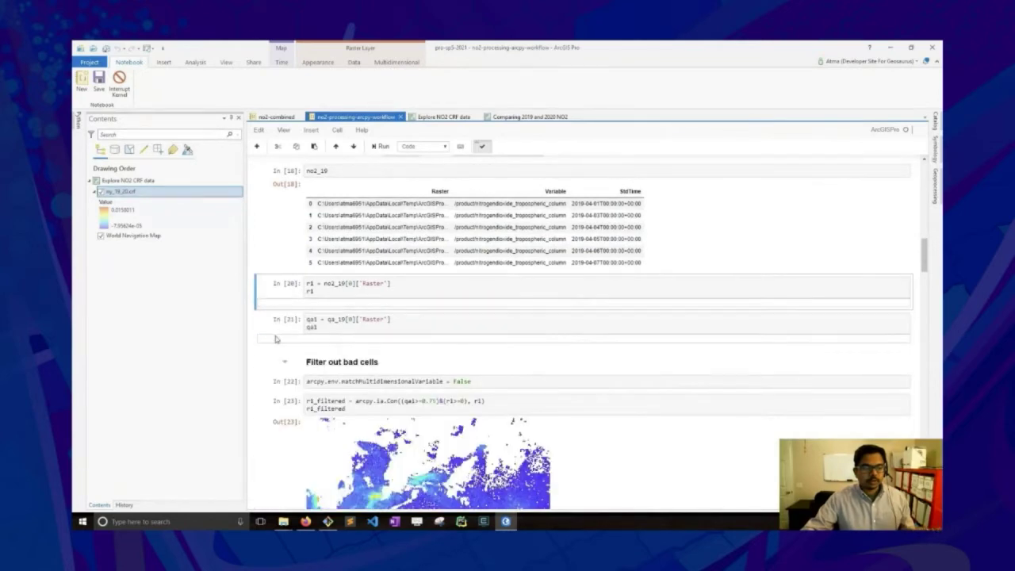
pyautogui.click(276, 339)
pyautogui.scroll(-2, 301, 356)
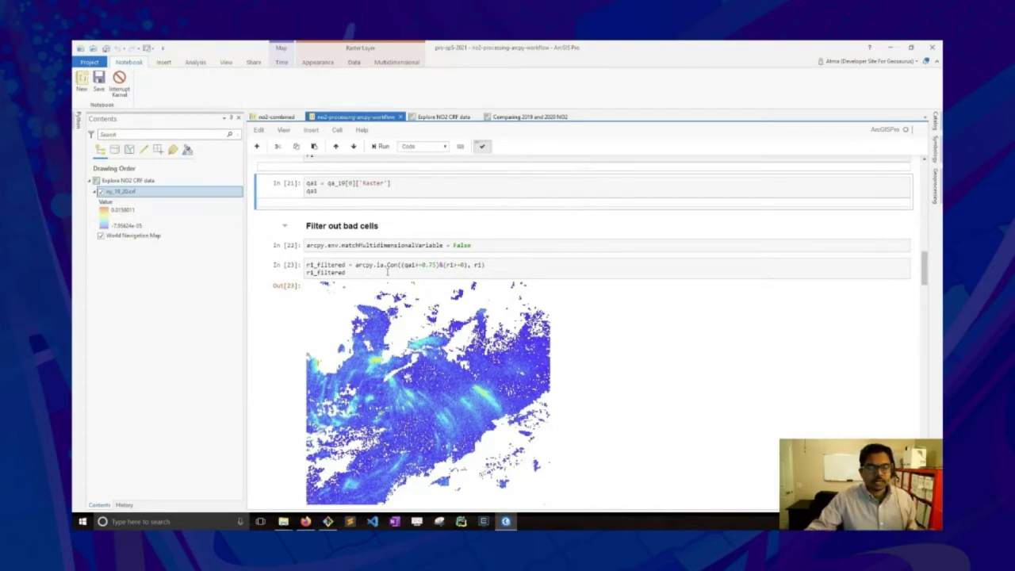
pyautogui.scroll(-1, 386, 271)
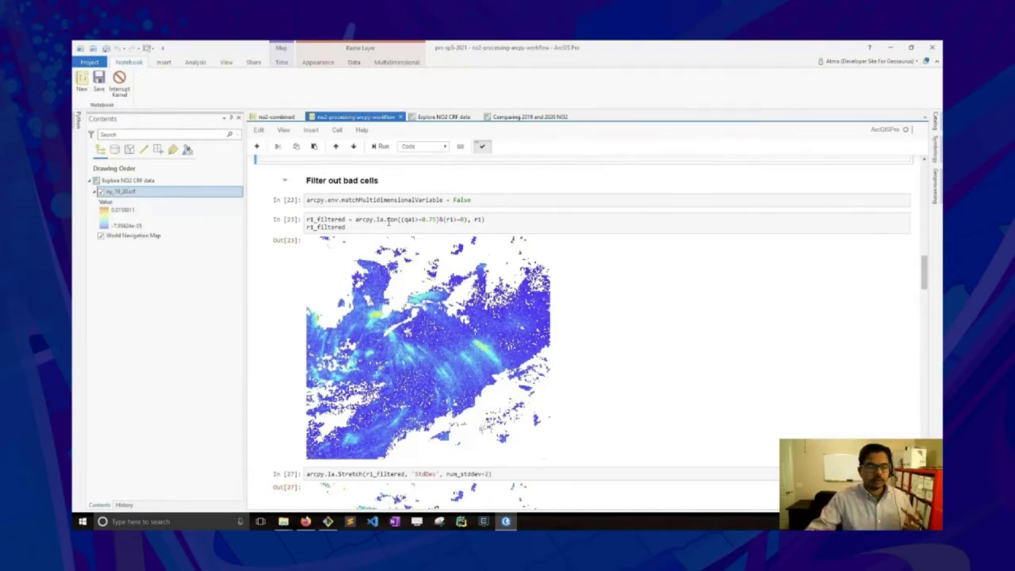
pyautogui.scroll(-15, 388, 222)
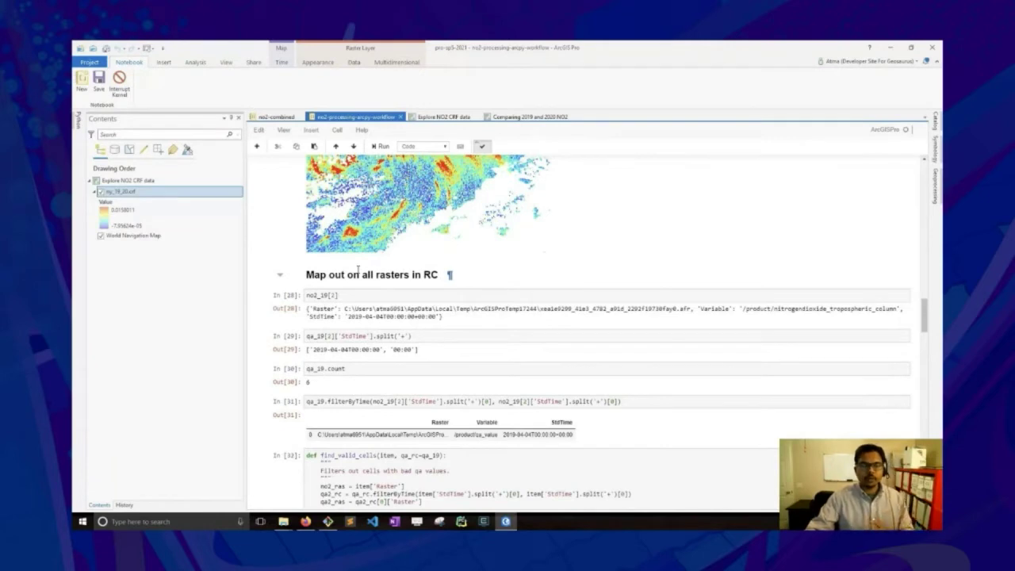
# Step: Examine the find_valid_cells function and the map call that applies it to all 2019 NO2 rasters
pyautogui.scroll(-3, 358, 271)
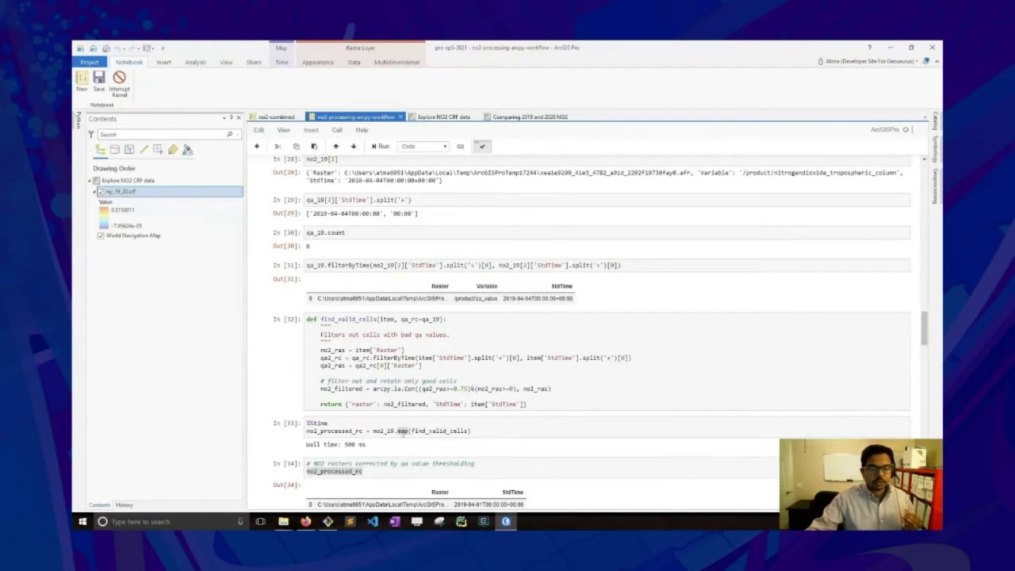
pyautogui.click(396, 430)
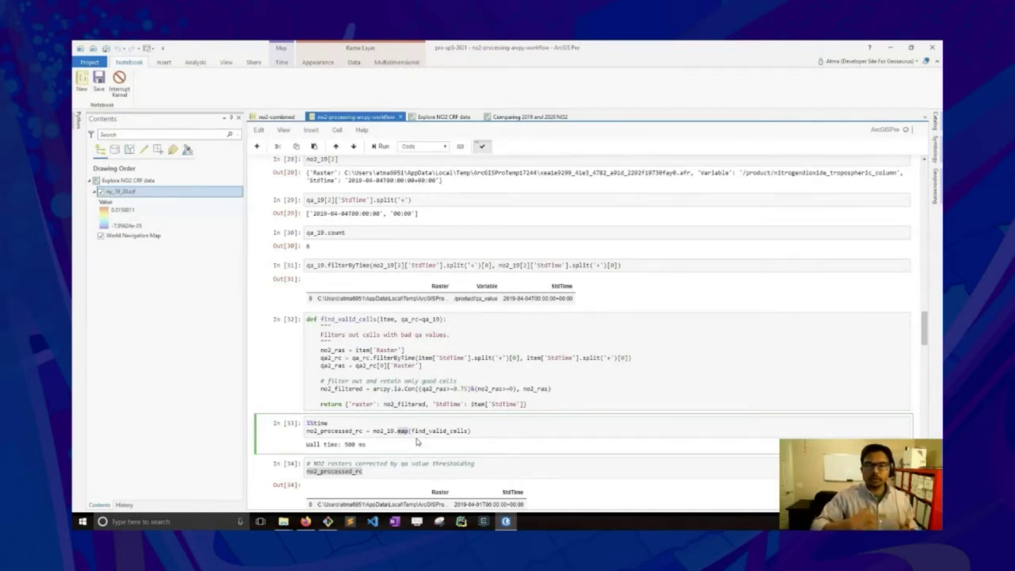
pyautogui.scroll(-5, 416, 442)
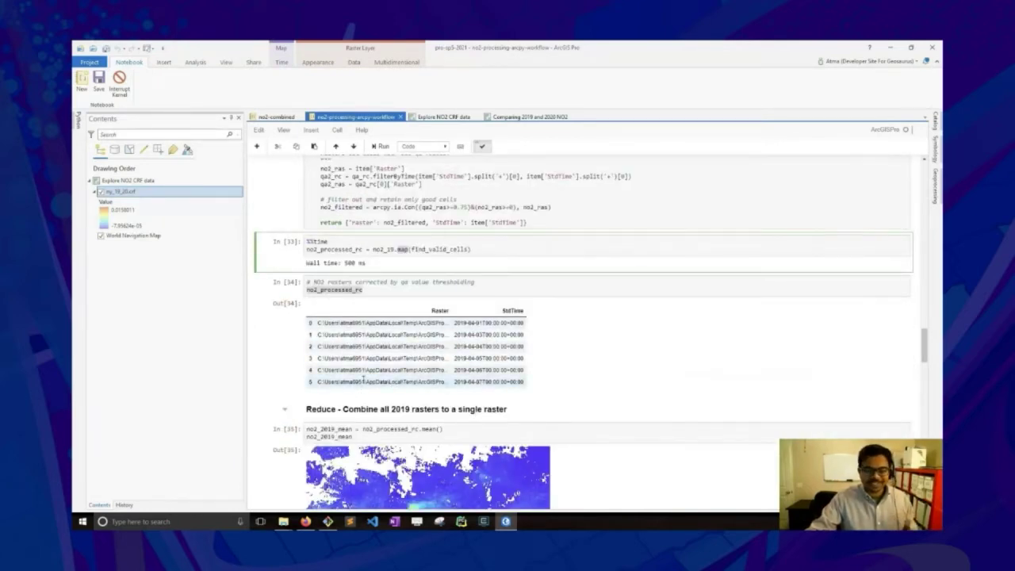
# Step: Examine the 2019 mean raster in the Reduce section and the same processing repeated on the 2020 data
pyautogui.scroll(-2, 363, 381)
pyautogui.scroll(-3, 363, 381)
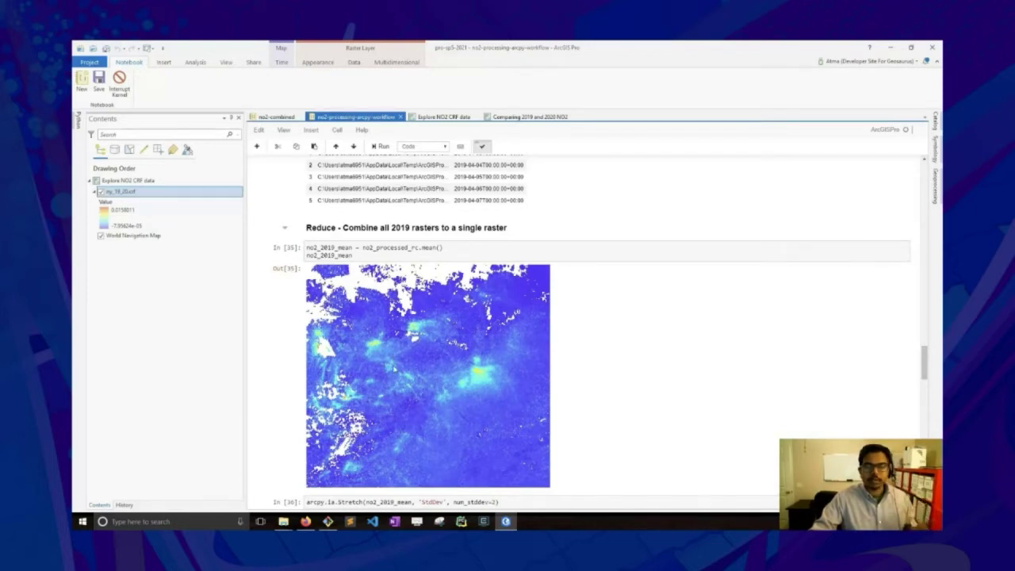
pyautogui.scroll(-5, 393, 368)
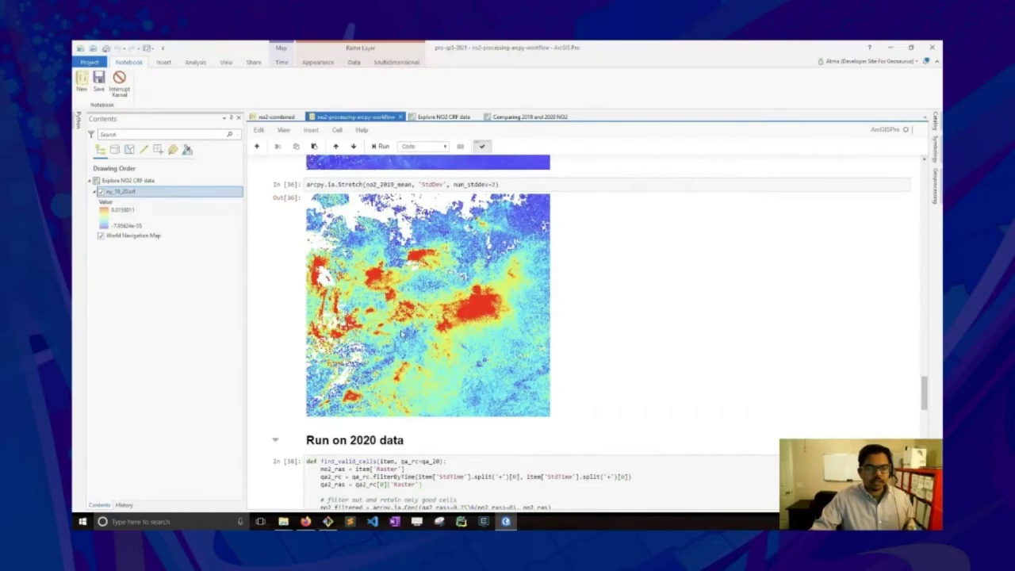
pyautogui.scroll(-3, 391, 317)
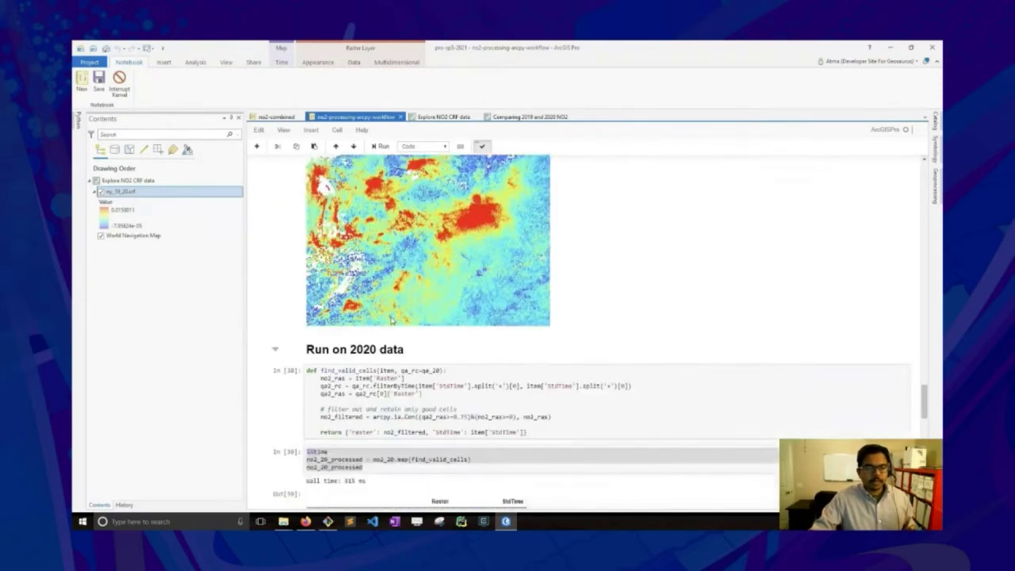
pyautogui.scroll(-6, 391, 317)
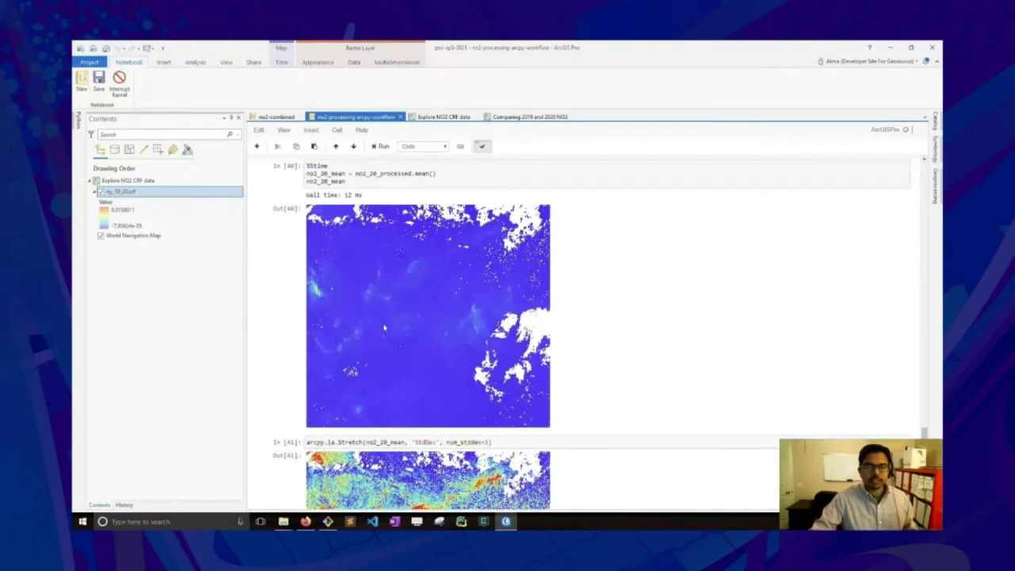
pyautogui.scroll(-6, 383, 327)
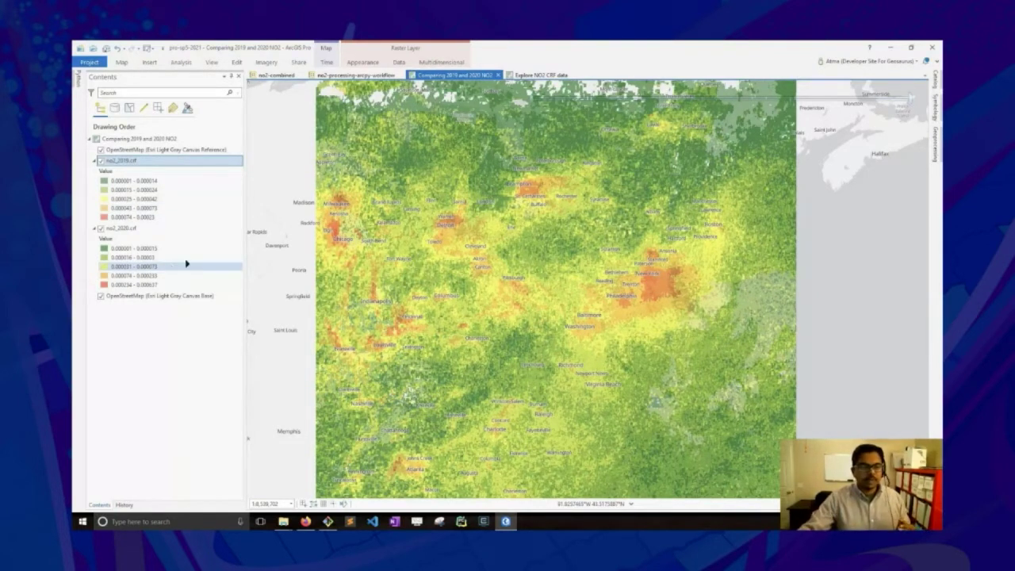
# Step: Swipe the no2_2019.crf layer over no2_2020.crf on the comparison map, and return to the notebook's mean NO2 comparison
pyautogui.moveTo(277, 267); pyautogui.dragTo(322, 333)
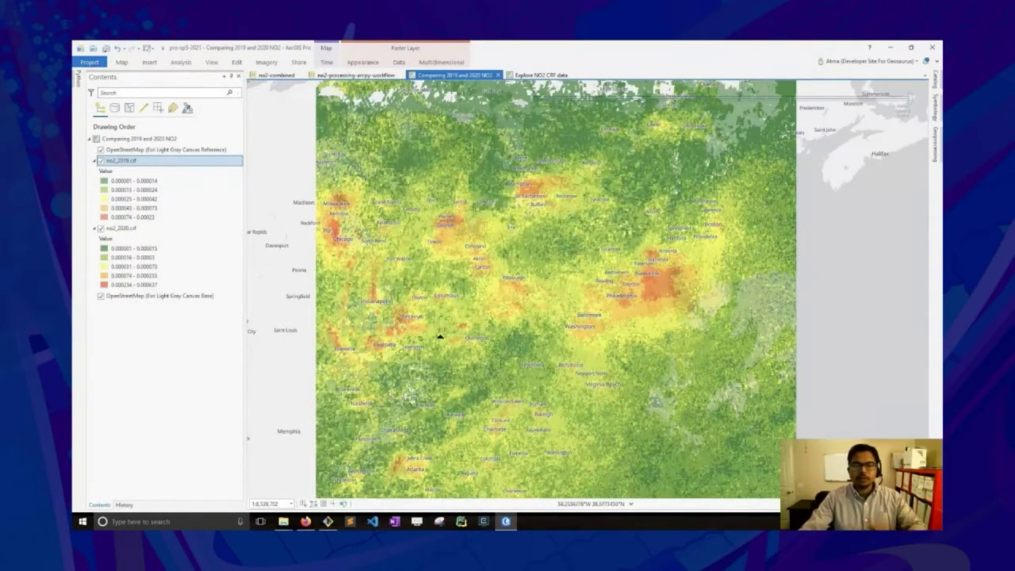
pyautogui.click(353, 75)
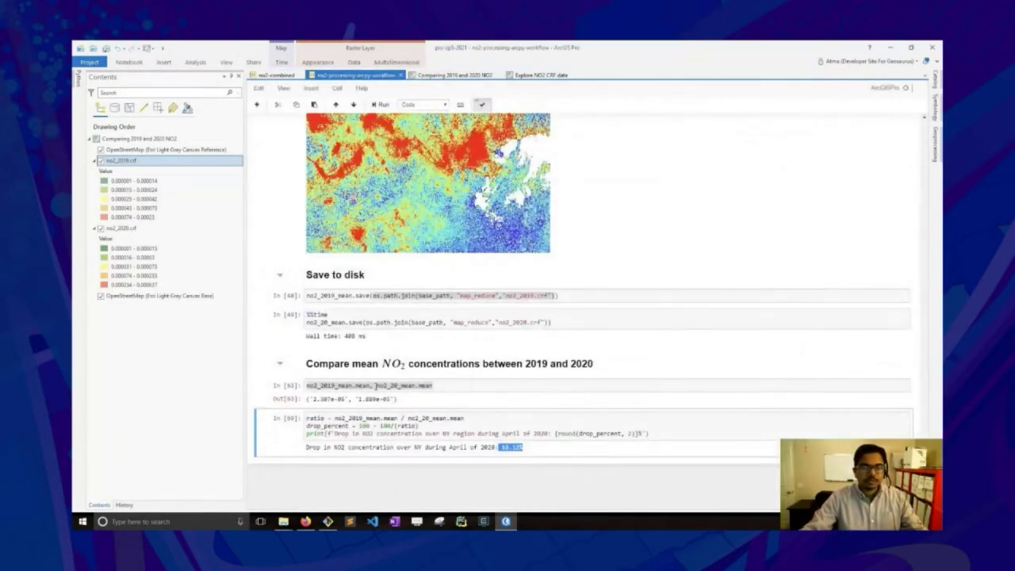
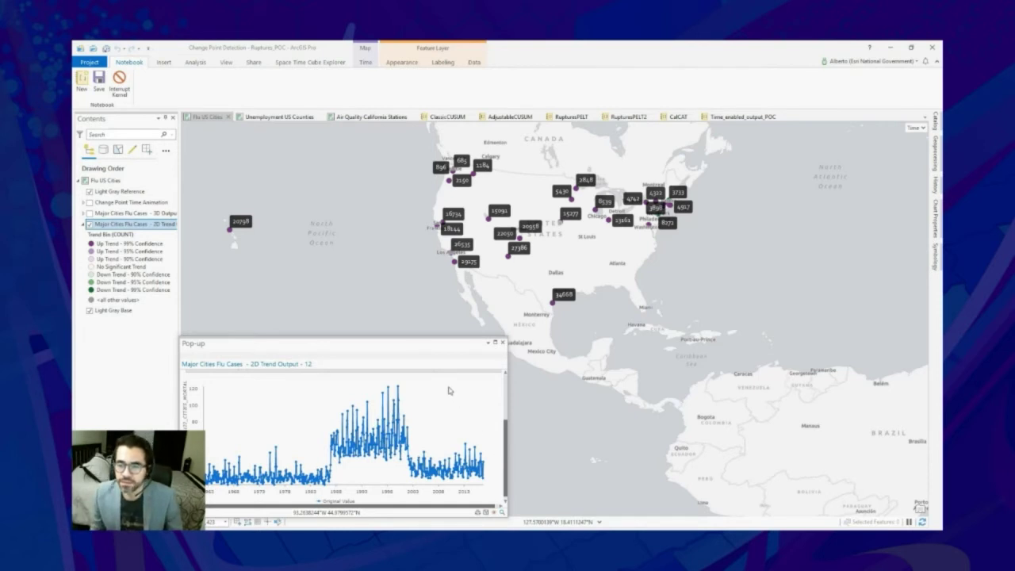
# Step: Place the Ruptures_POC notebook beside the Flu US Cities map and bring its Setup section into view
pyautogui.click(571, 202)
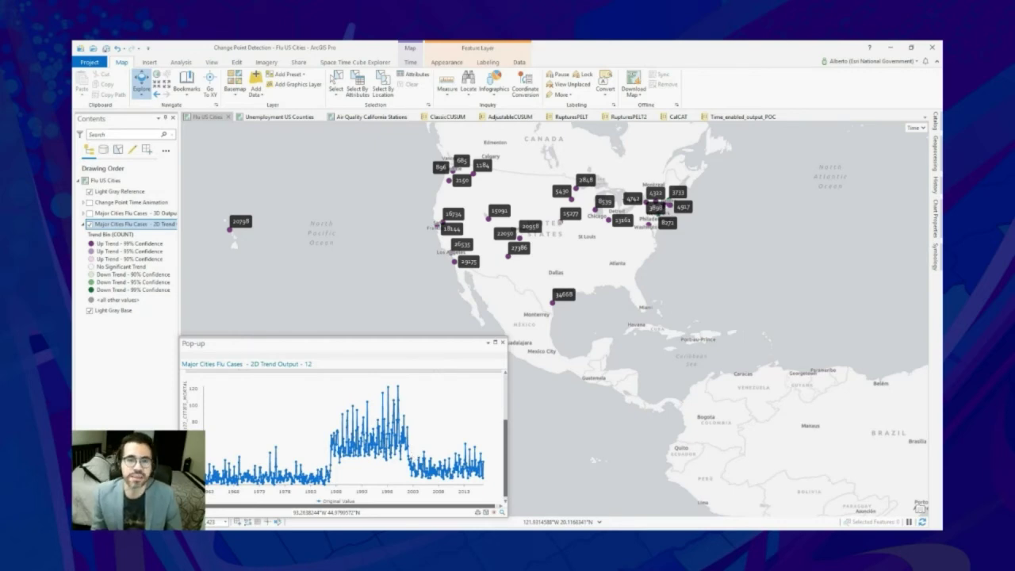
pyautogui.moveTo(73, 103); pyautogui.dragTo(786, 113)
pyautogui.moveTo(452, 212); pyautogui.dragTo(227, 209)
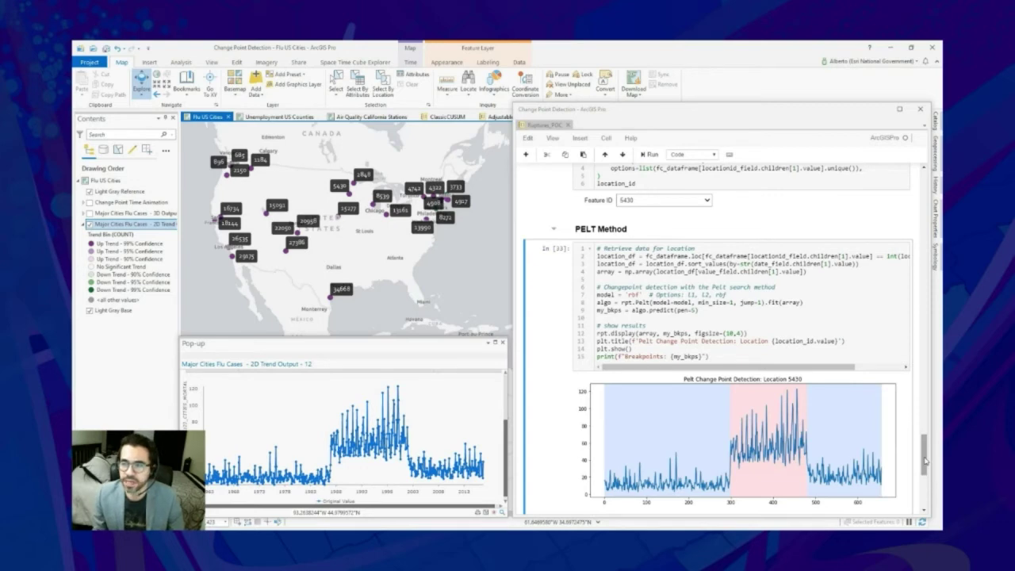
pyautogui.moveTo(924, 460); pyautogui.dragTo(917, 191)
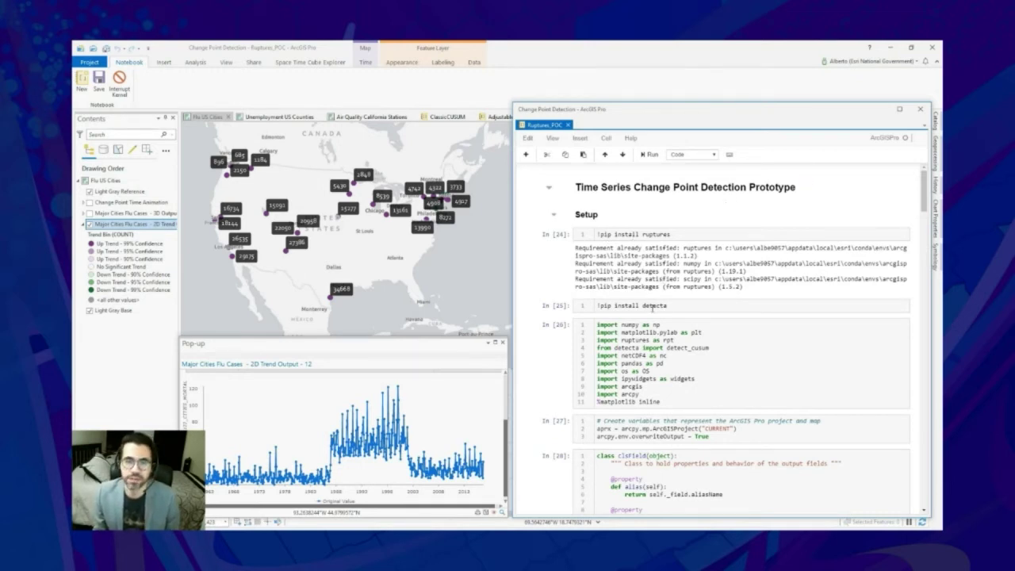
# Step: Examine the ruptures installation and the ipywidgets import in the notebook's Setup section
pyautogui.click(653, 234)
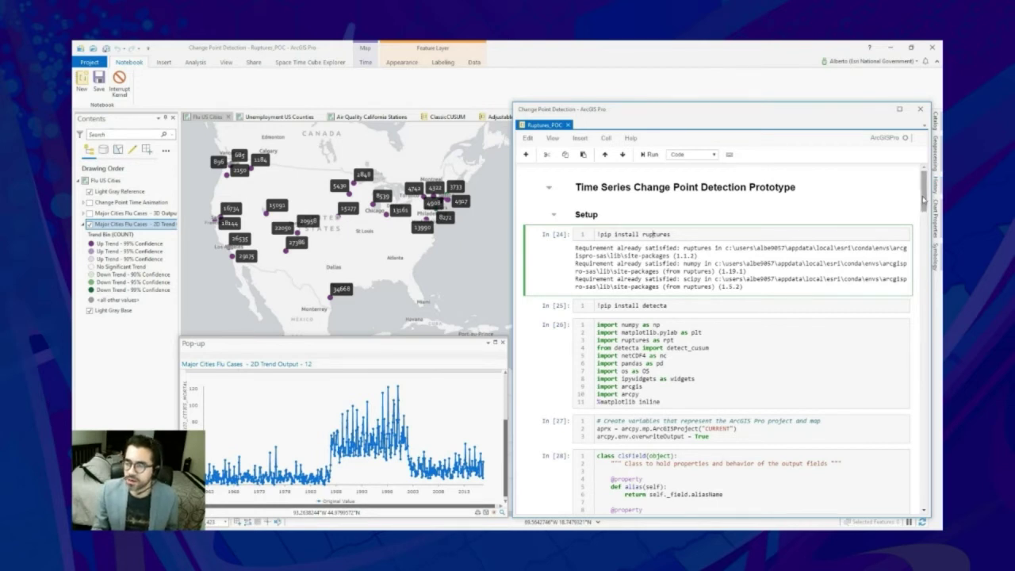
pyautogui.moveTo(923, 198)
pyautogui.mouseDown()
pyautogui.moveTo(923, 211)
pyautogui.moveTo(923, 198)
pyautogui.mouseUp()
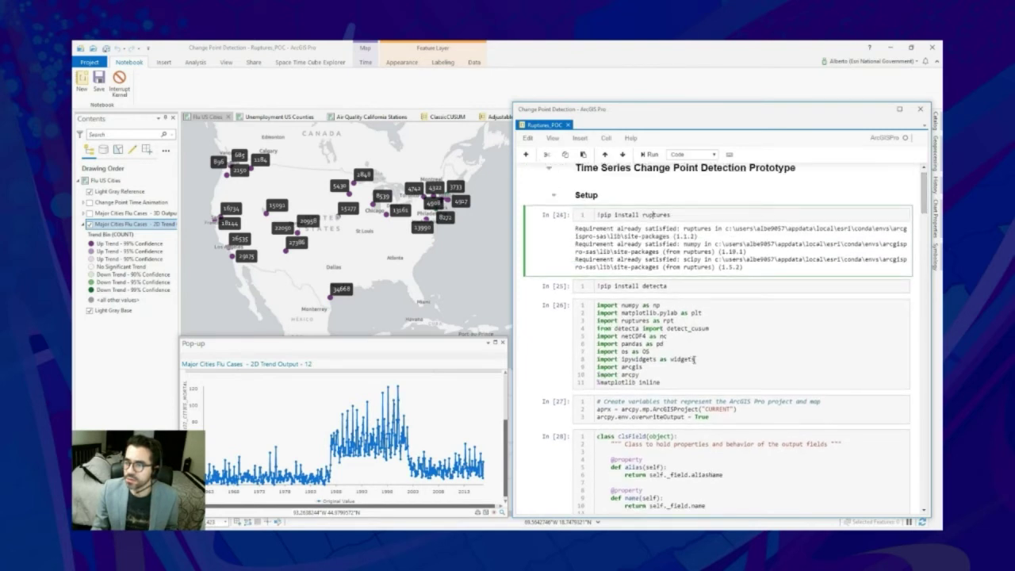
pyautogui.moveTo(694, 359); pyautogui.dragTo(591, 361)
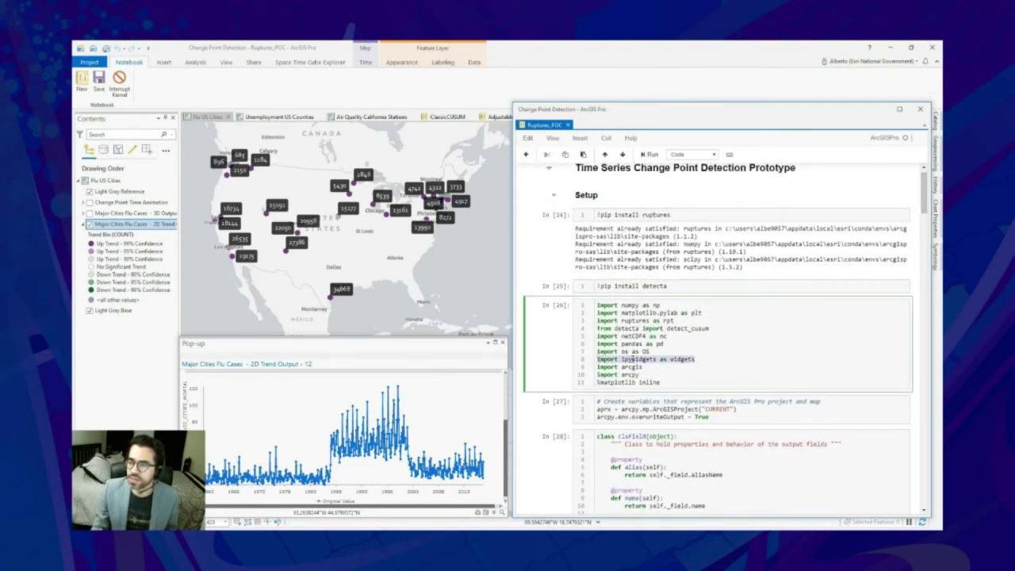
pyautogui.doubleClick(634, 360)
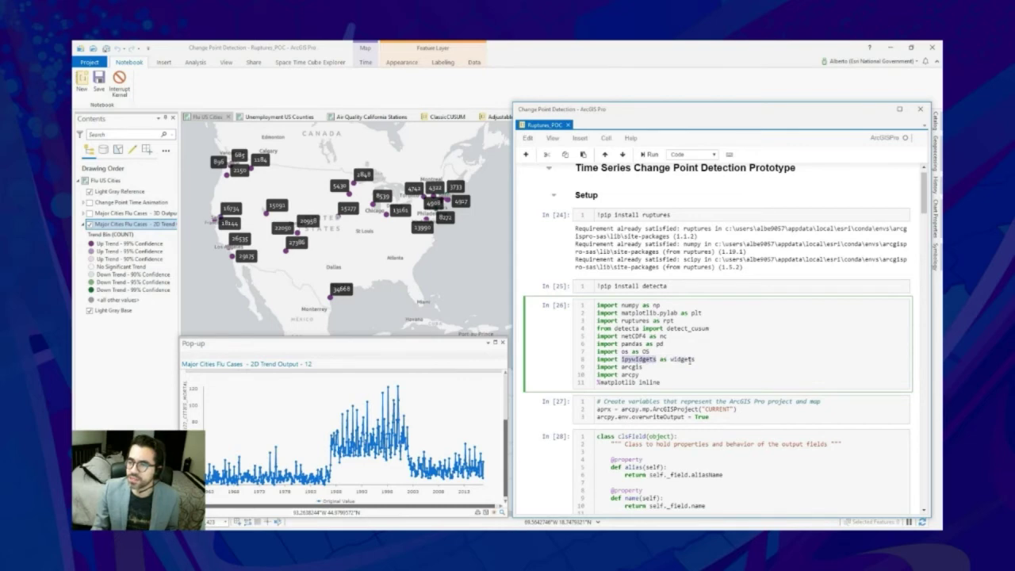
# Step: Examine the Main section's widgets for selecting the layer, value field, date field, location ID field and feature ID
pyautogui.moveTo(923, 194); pyautogui.dragTo(918, 375)
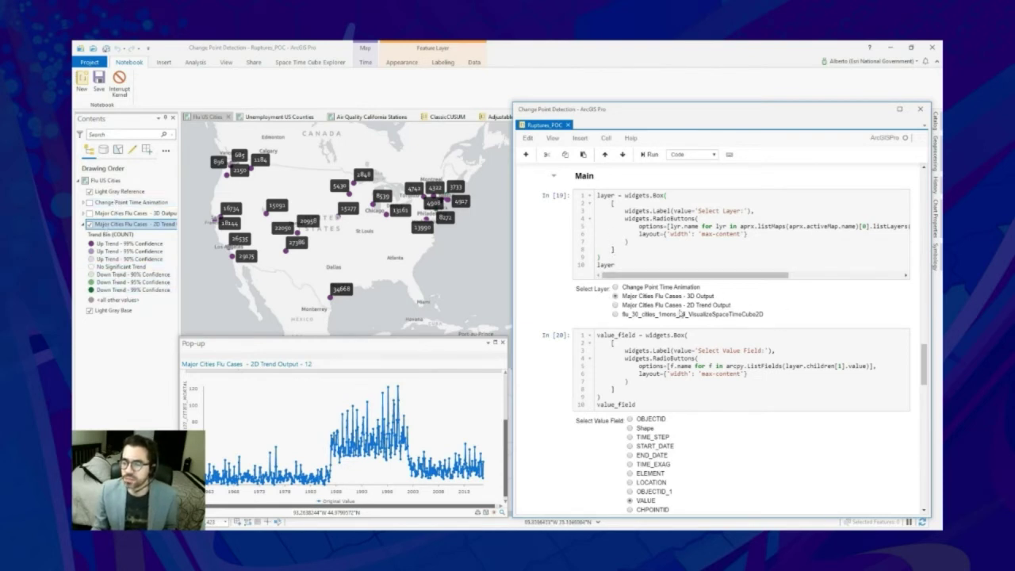
pyautogui.click(618, 304)
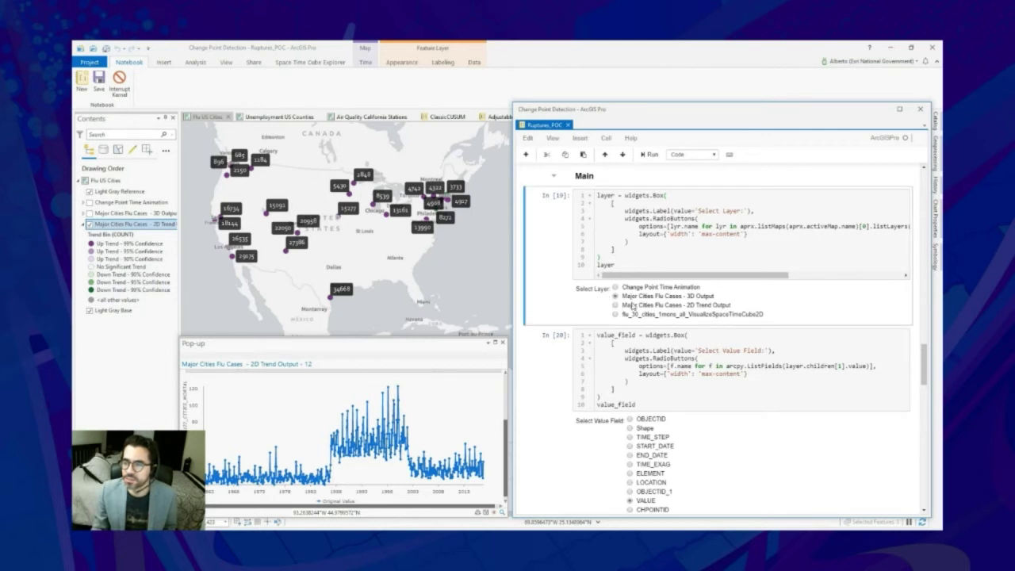
pyautogui.scroll(-2, 543, 326)
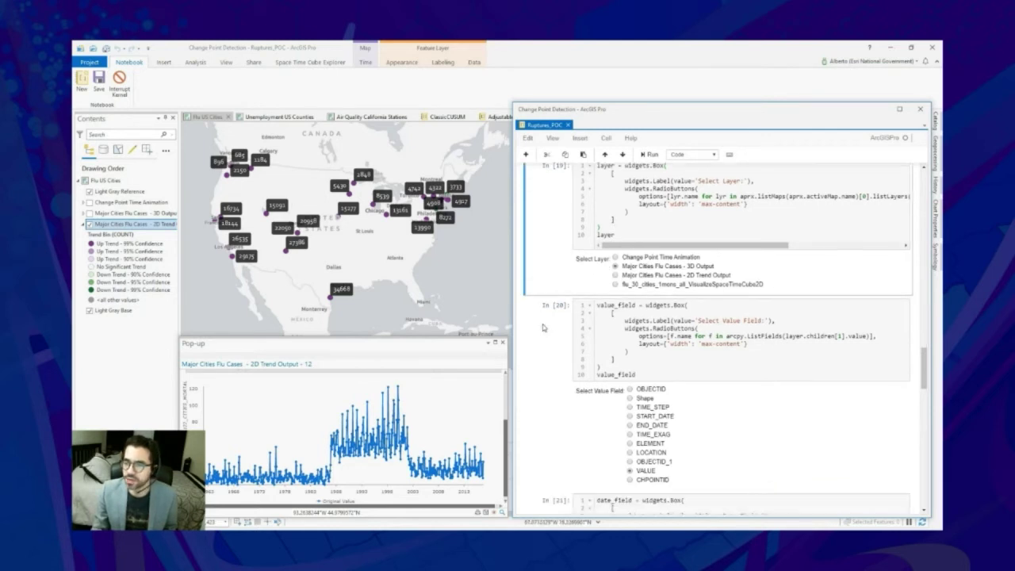
pyautogui.scroll(-3, 543, 327)
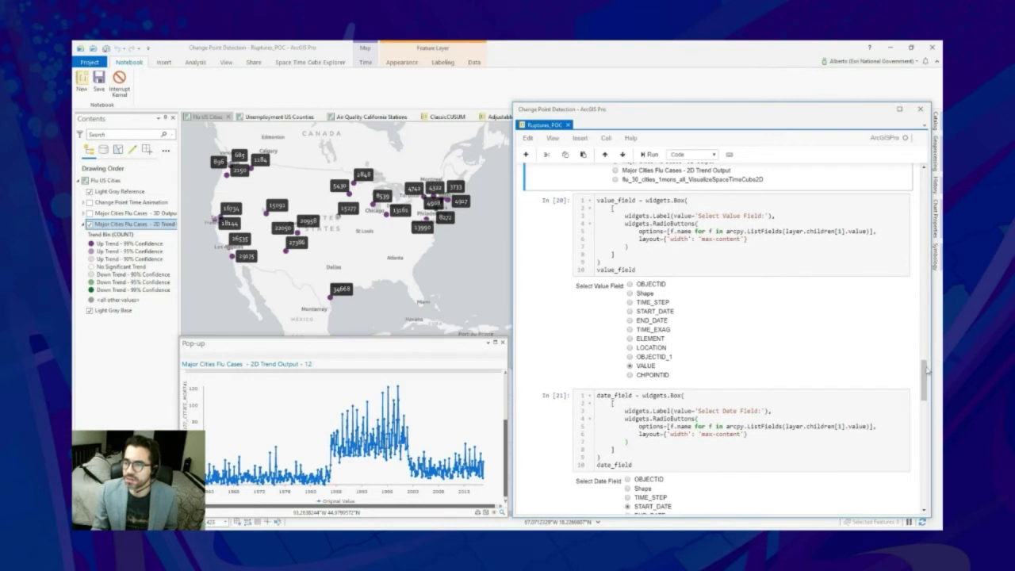
pyautogui.moveTo(926, 371); pyautogui.dragTo(927, 399)
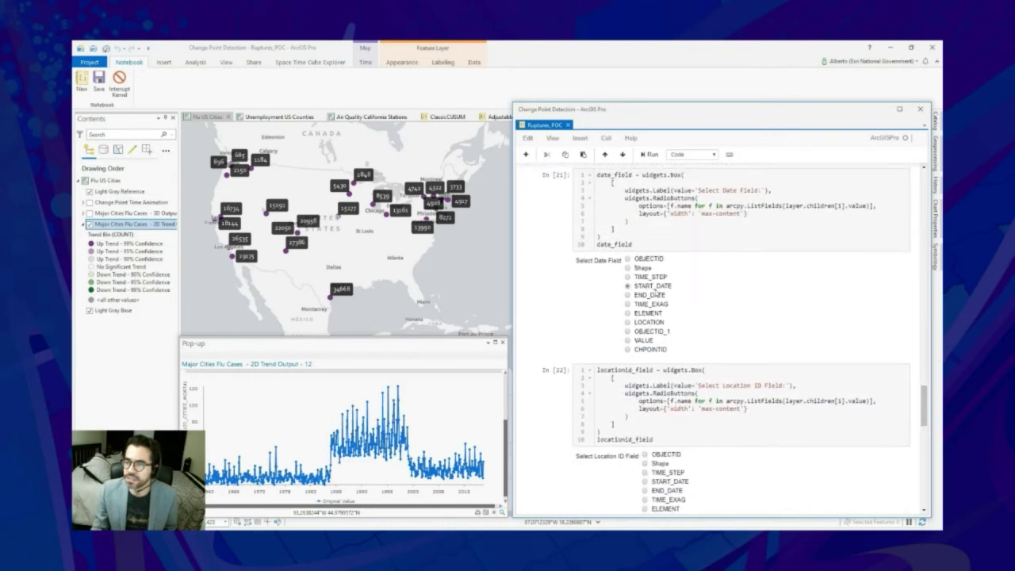
pyautogui.moveTo(923, 396); pyautogui.dragTo(926, 437)
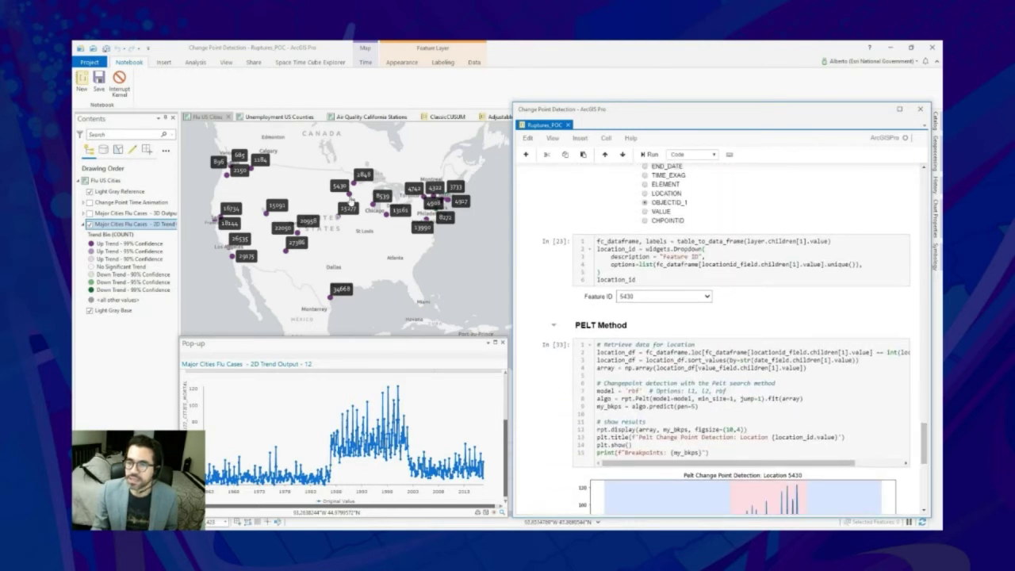
# Step: Show the time series pop-up of the West Coast city labelled 18144 and set the notebook's Feature ID to 18144
pyautogui.click(350, 200)
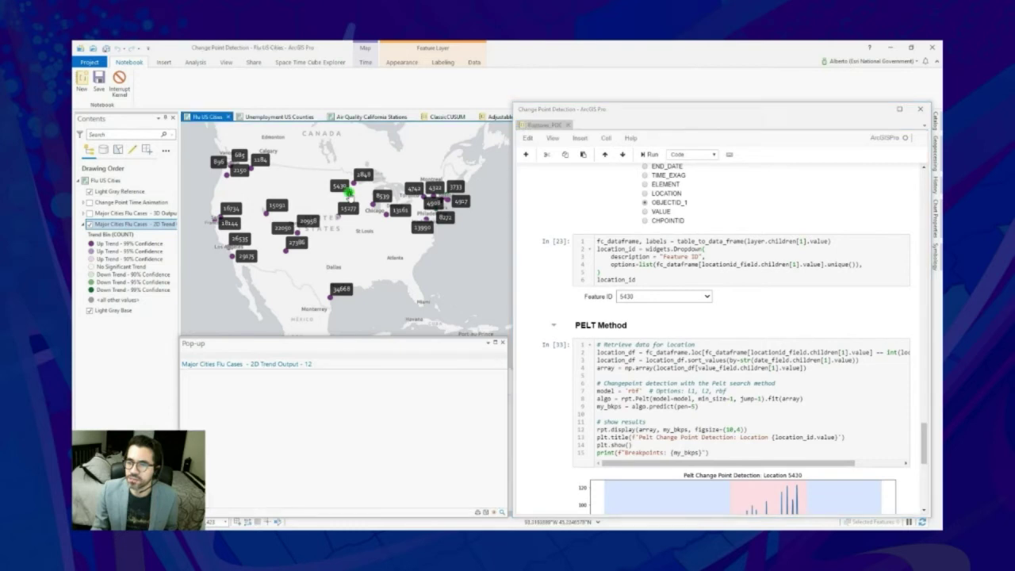
pyautogui.click(215, 221)
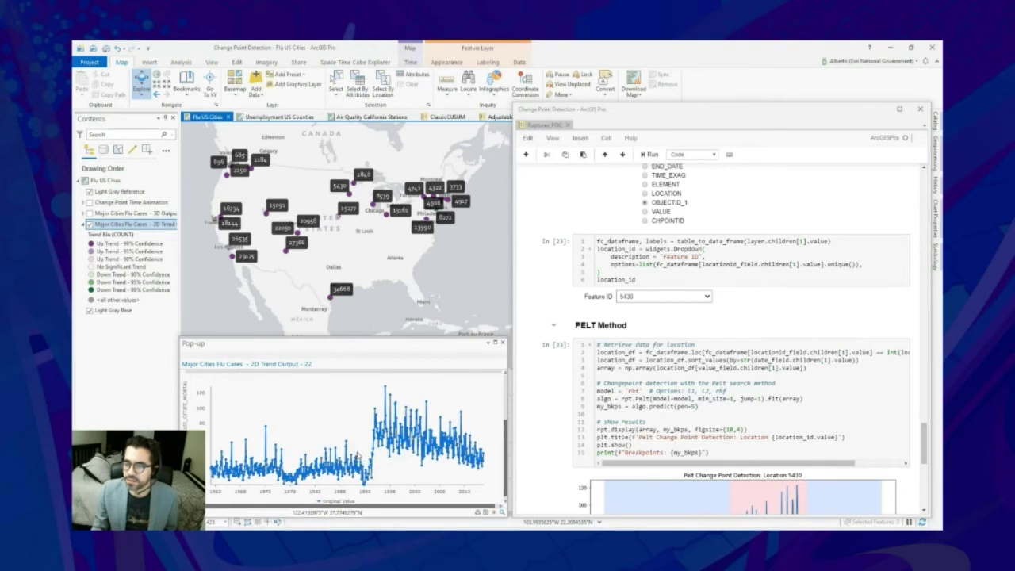
pyautogui.click(650, 304)
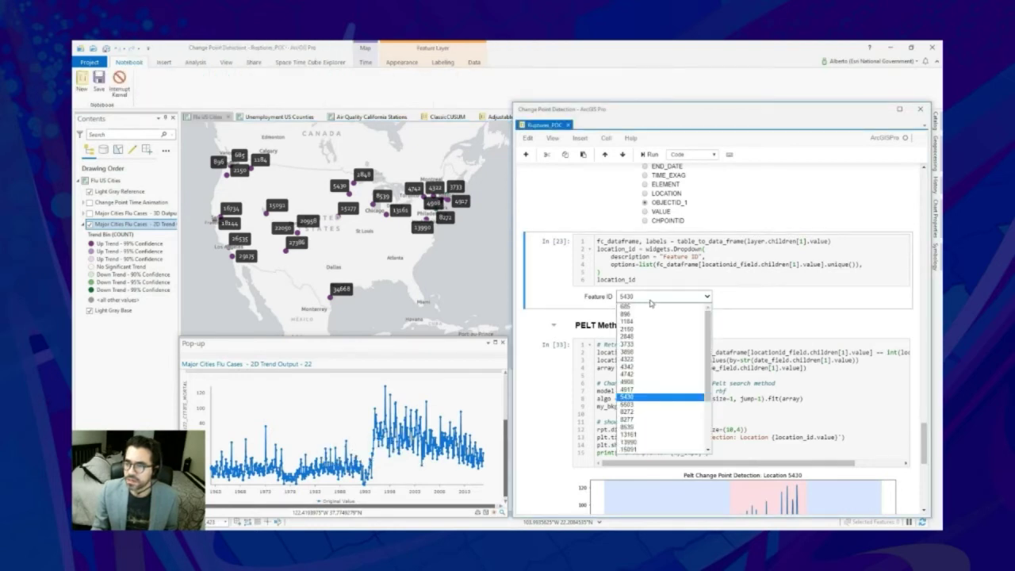
pyautogui.scroll(-2, 644, 418)
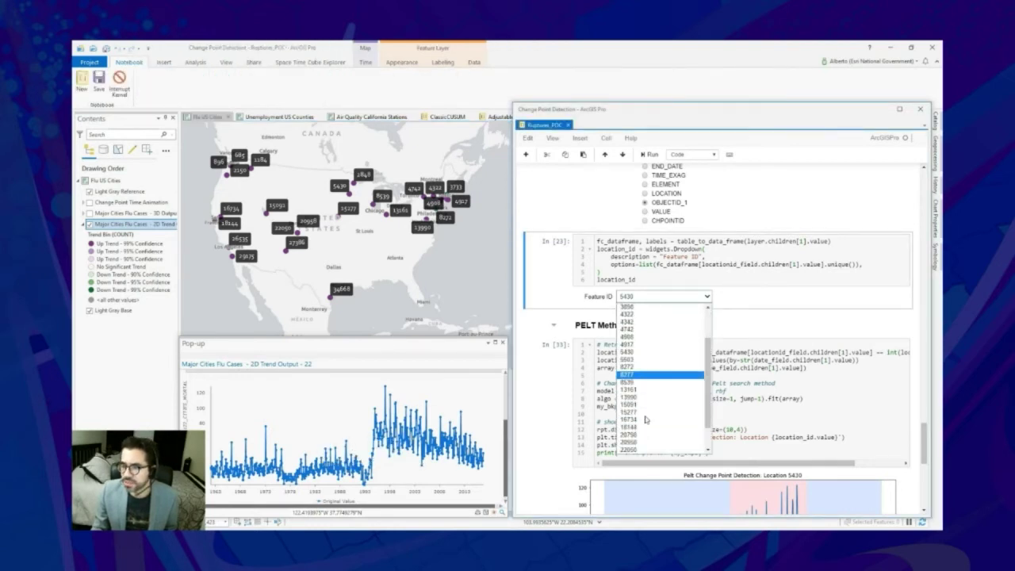
pyautogui.scroll(-1, 645, 419)
pyautogui.click(635, 413)
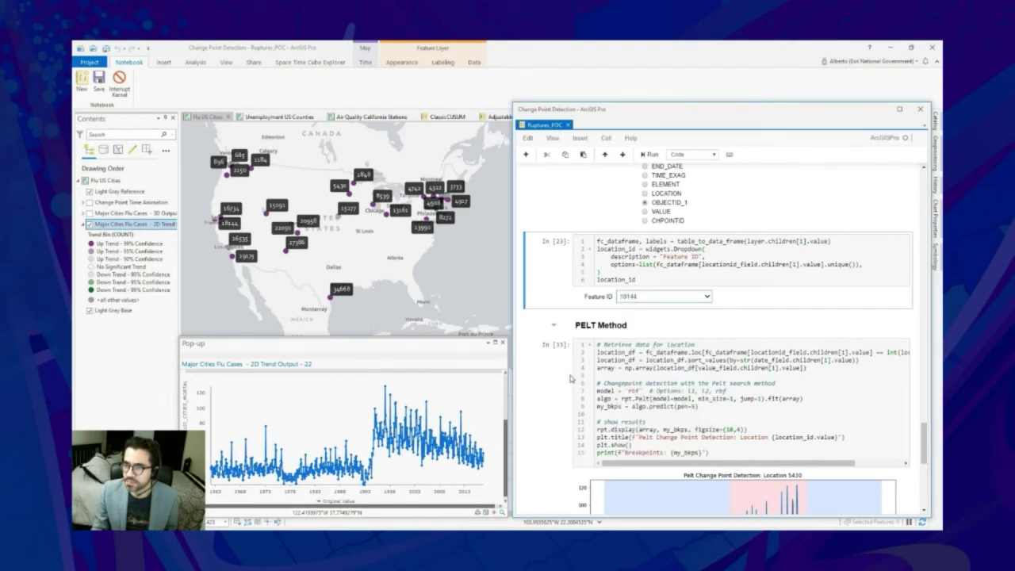
# Step: Run the PELT Method cell to detect and plot the change points for location 18144
pyautogui.scroll(-5, 573, 379)
pyautogui.click(636, 309)
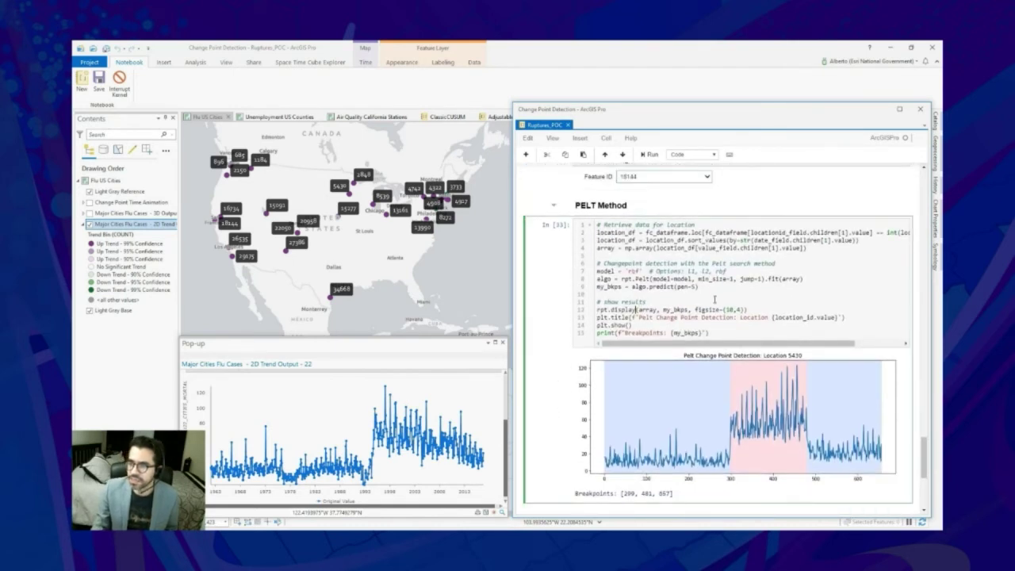
pyautogui.hotkey('shift', 'Return')
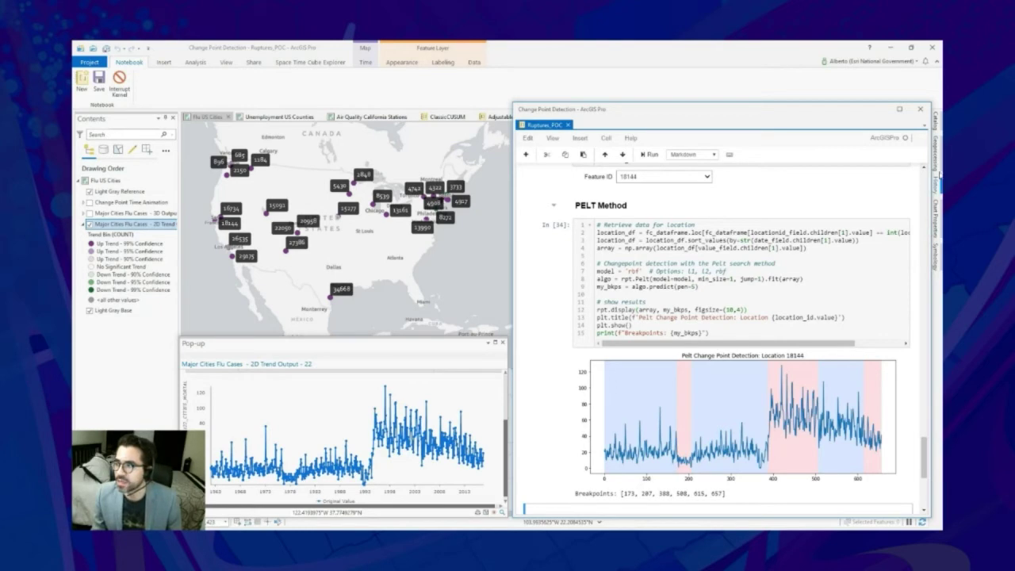
# Step: Pin the Geoprocessing pane open beside the map and move the notebook window off the Flu US Cities map
pyautogui.click(937, 158)
pyautogui.click(917, 119)
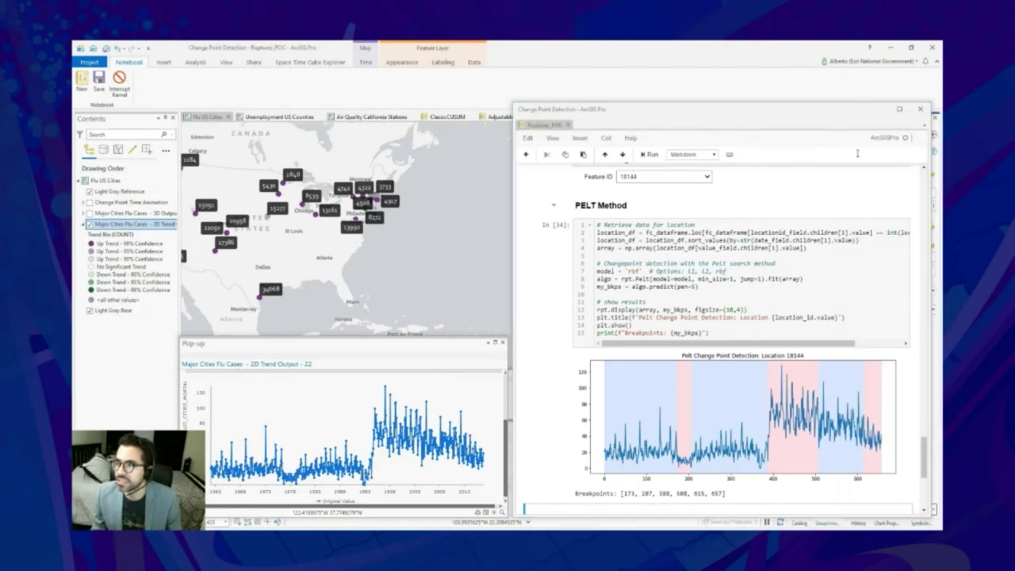
pyautogui.moveTo(834, 114); pyautogui.dragTo(0, 135)
pyautogui.click(745, 235)
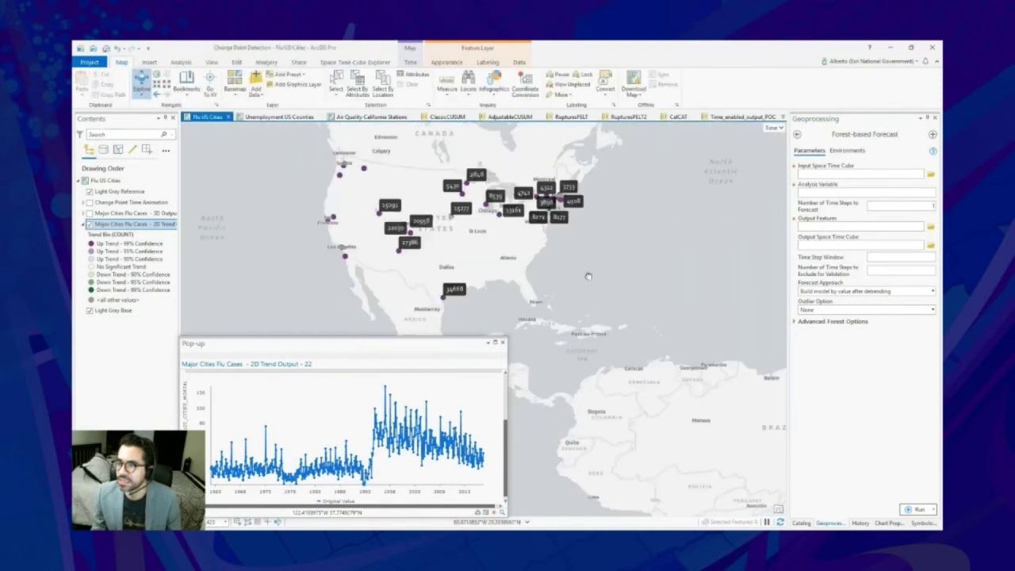